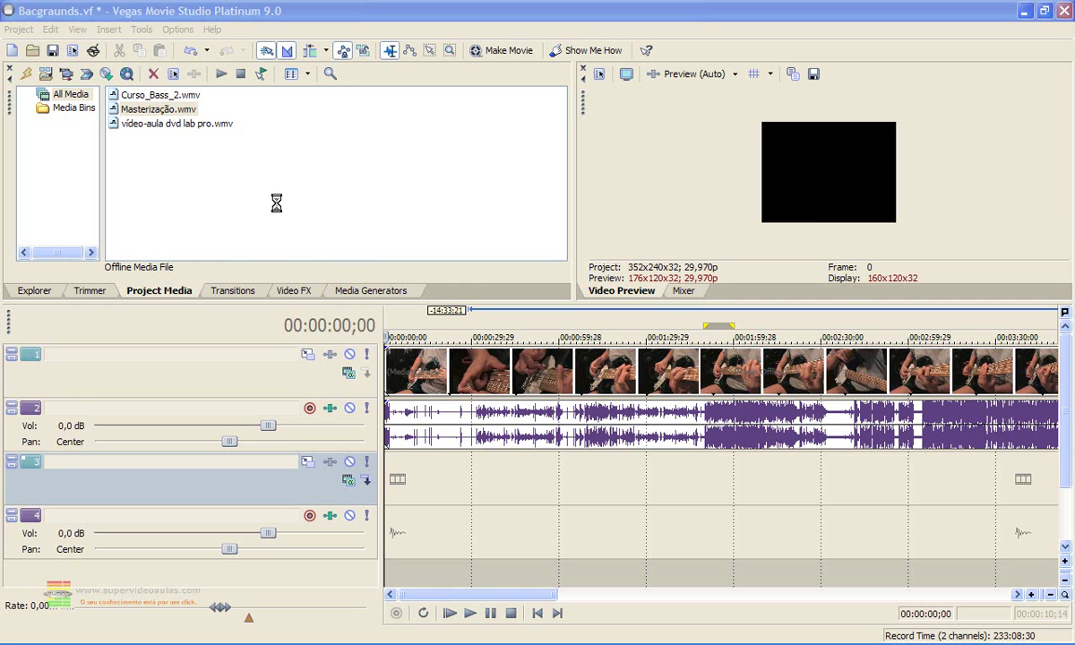
- Place Masterização.wmv at the start of the empty video track 3, with its audio on track 4
drag(164, 110, 394, 506)
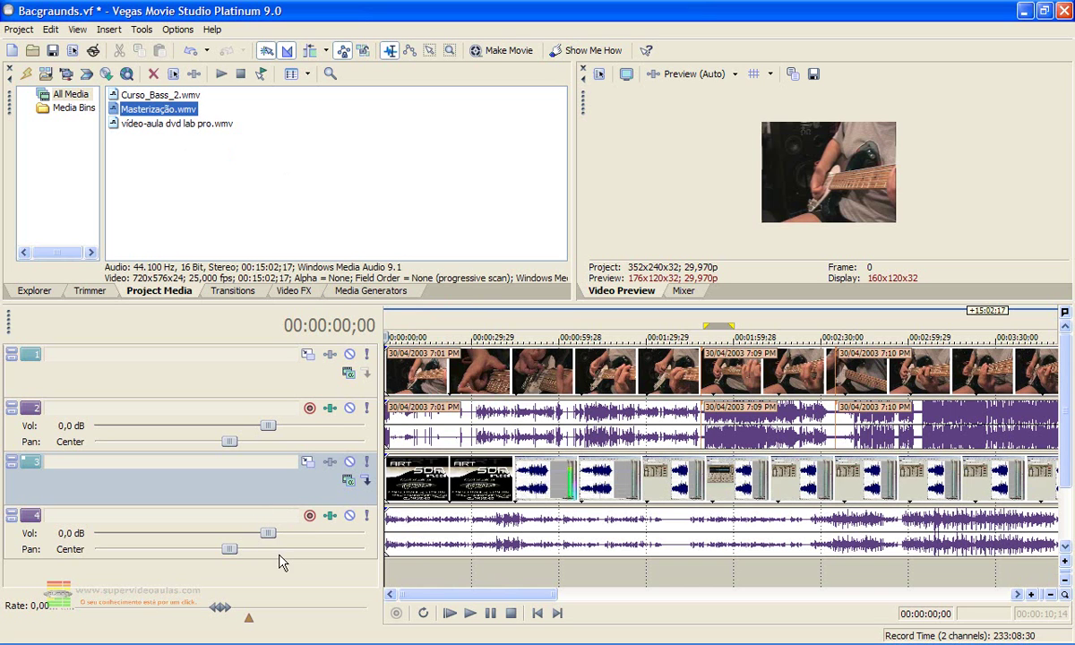
click(569, 544)
key(Delete)
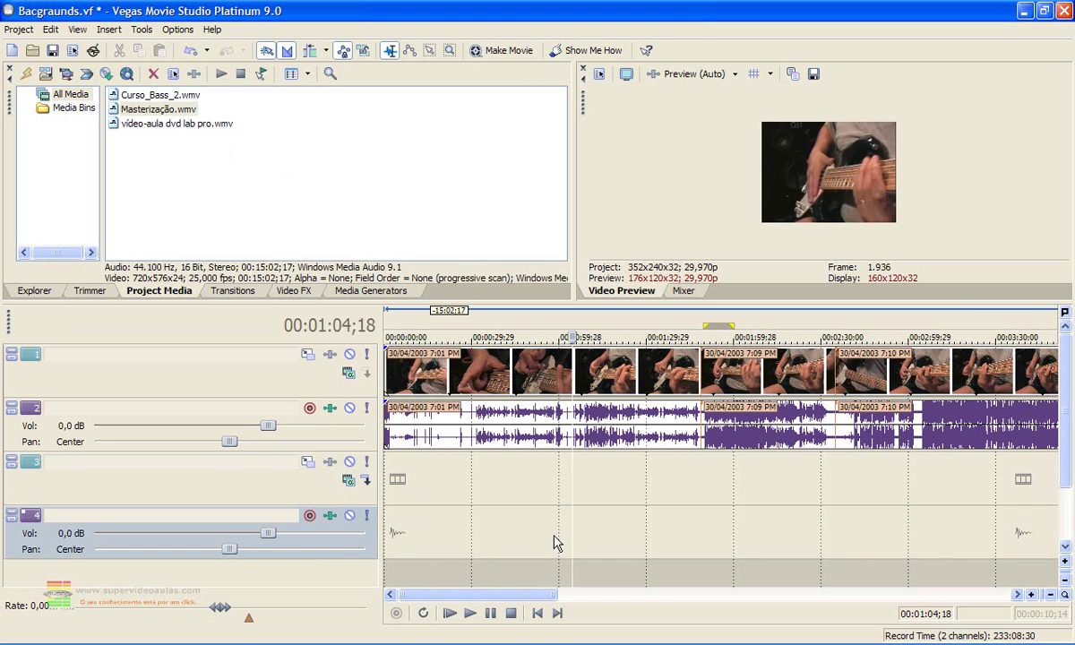
key(ctrl+z)
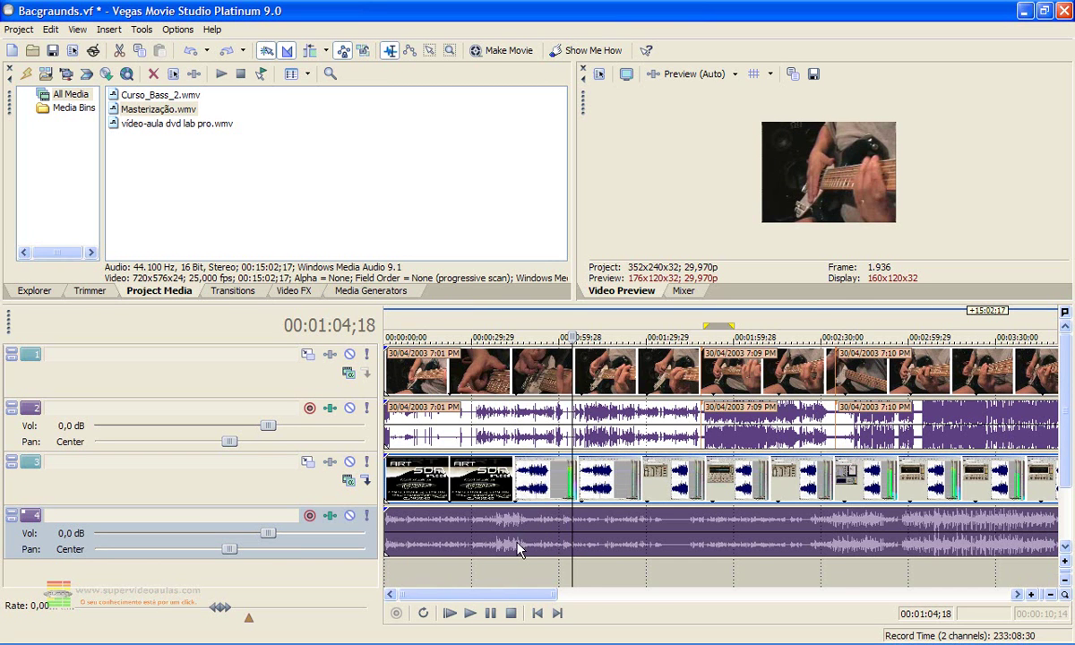
- Remove the audio event on track 4 from its group with the Masterização video and delete only that audio event
right_click(507, 537)
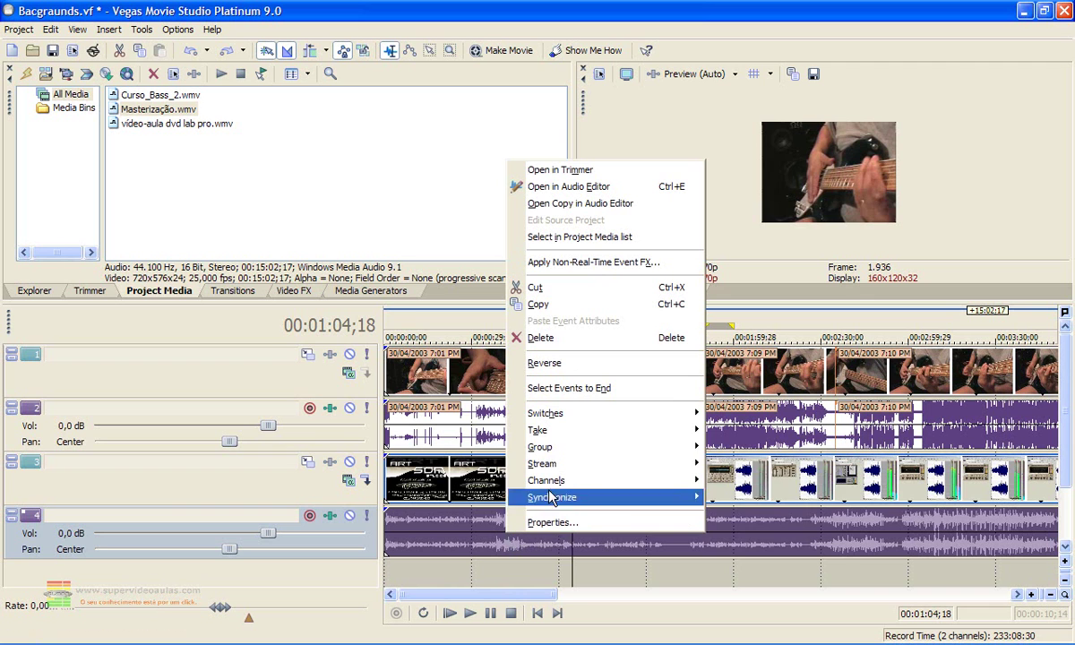
mouse_move(556, 446)
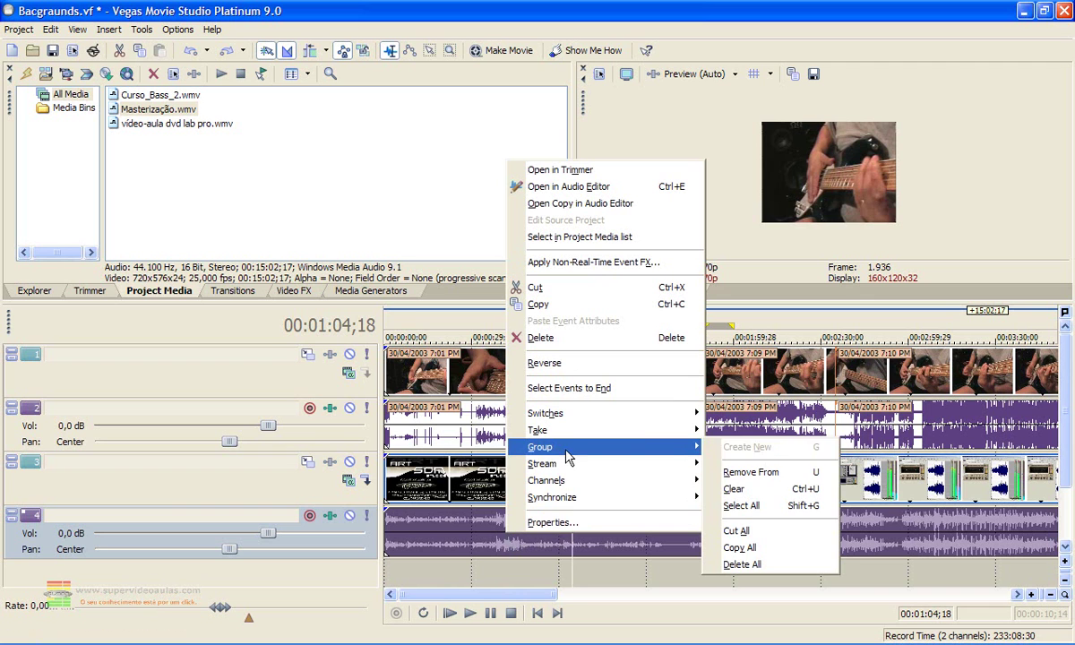
click(759, 478)
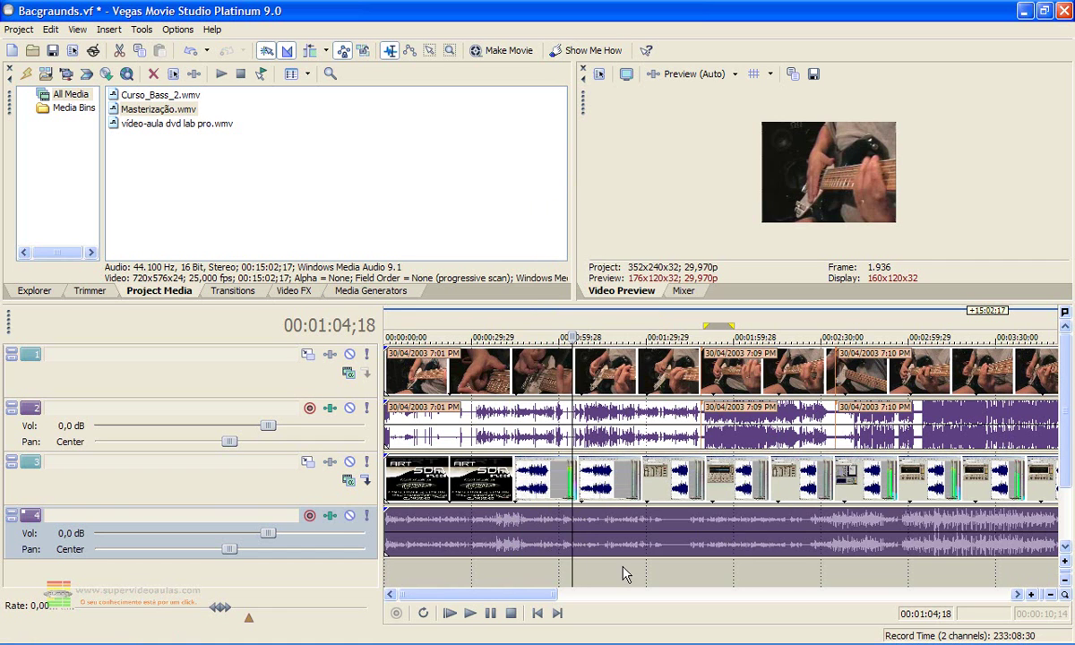
click(625, 573)
click(525, 485)
click(523, 528)
click(510, 527)
key(Delete)
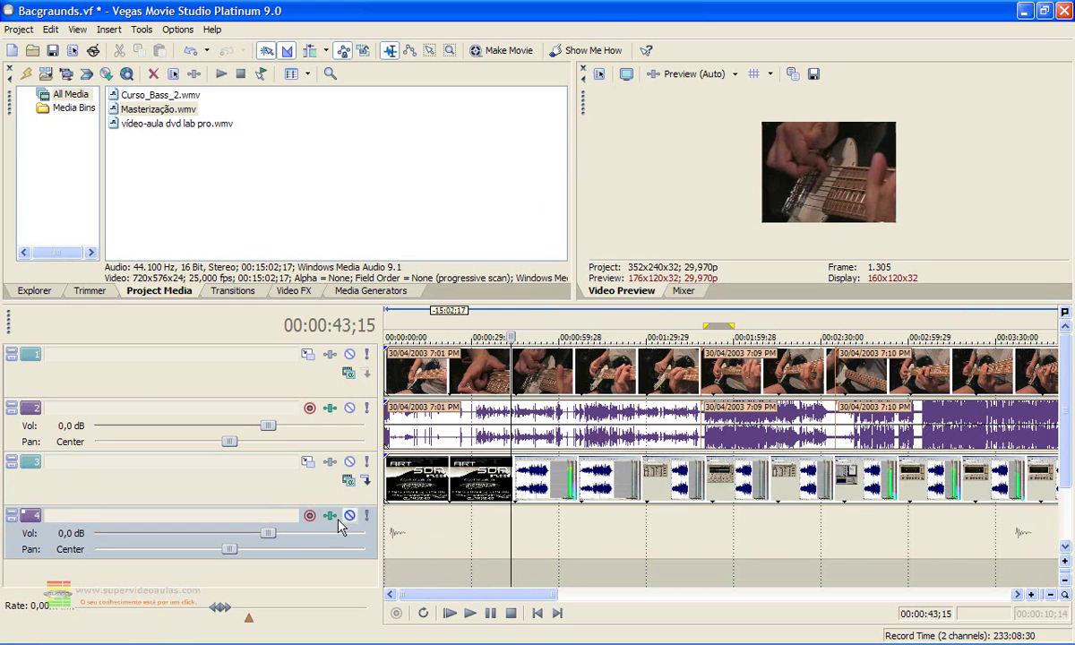
- Name video track 1 "bass" and video track 3 "Master"
double_click(132, 365)
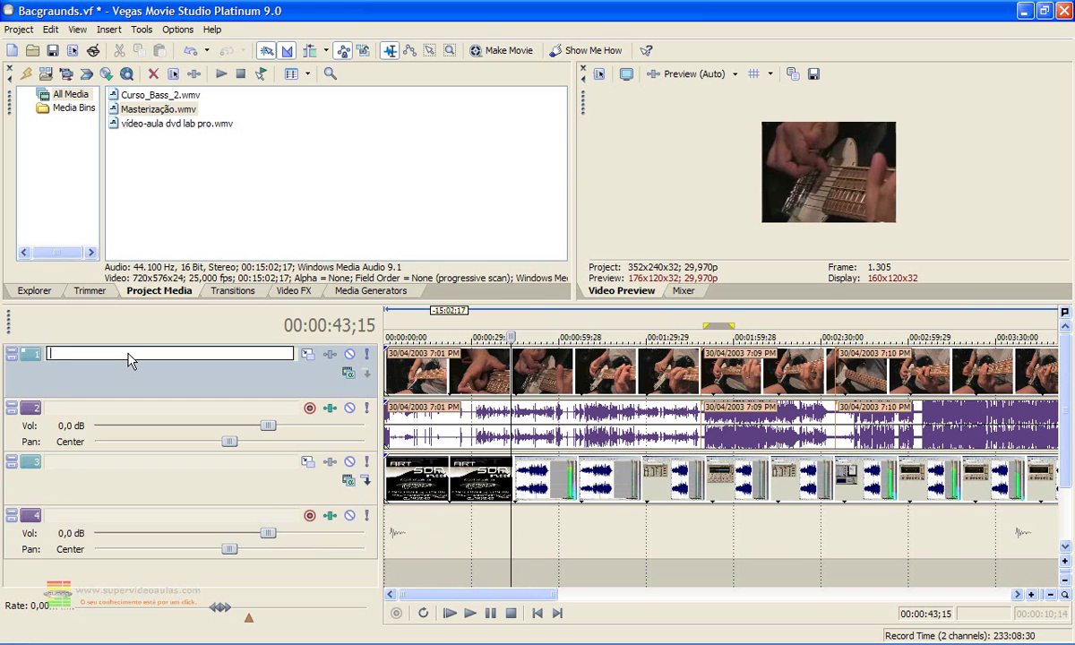
key(Return)
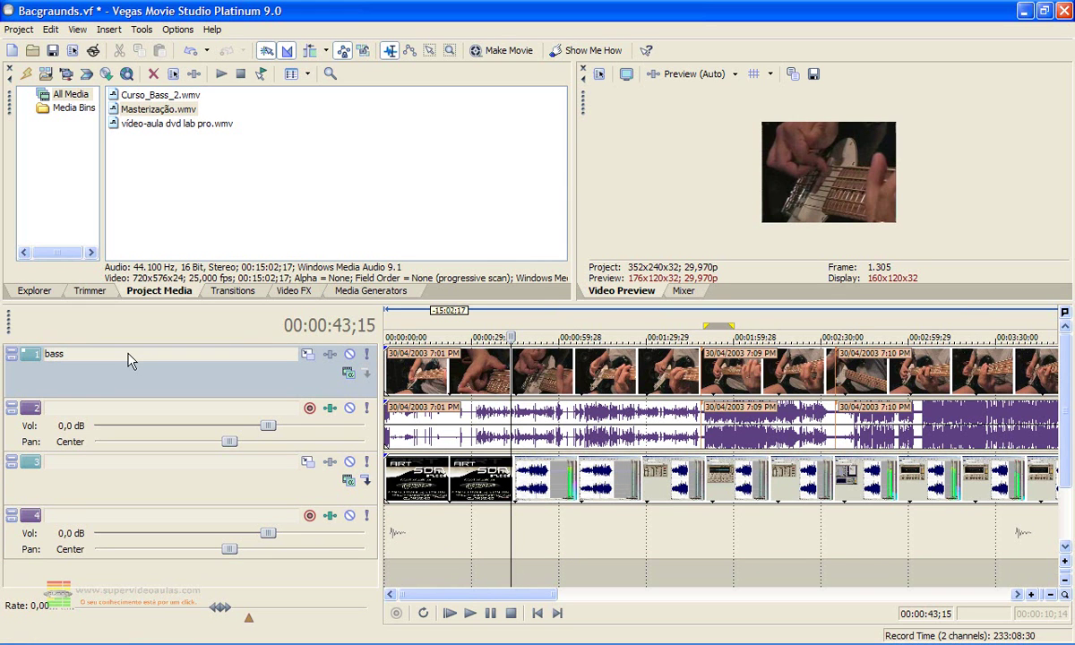
click(170, 465)
double_click(171, 466)
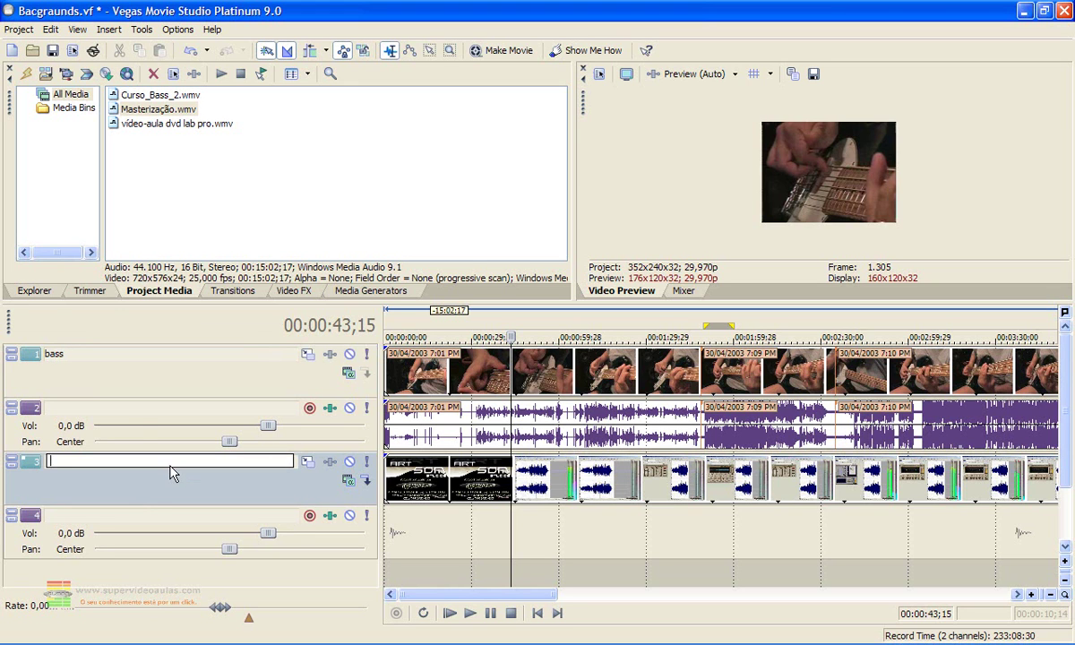
text(Master)
key(Return)
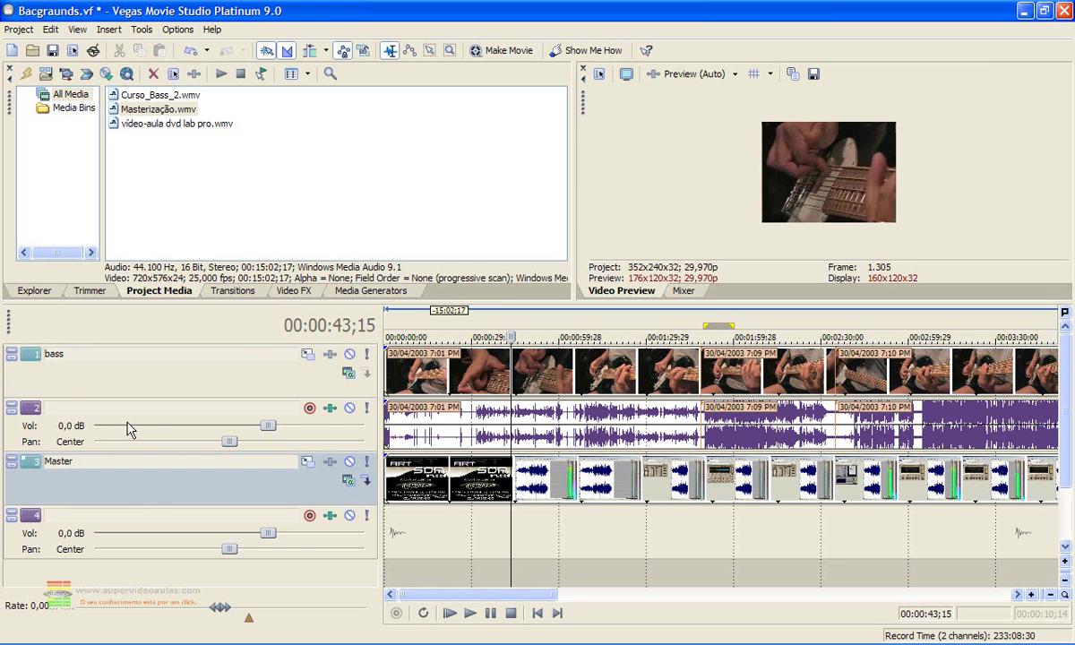
- Delete the empty audio track 4 and increase the height of the bass track
right_click(235, 521)
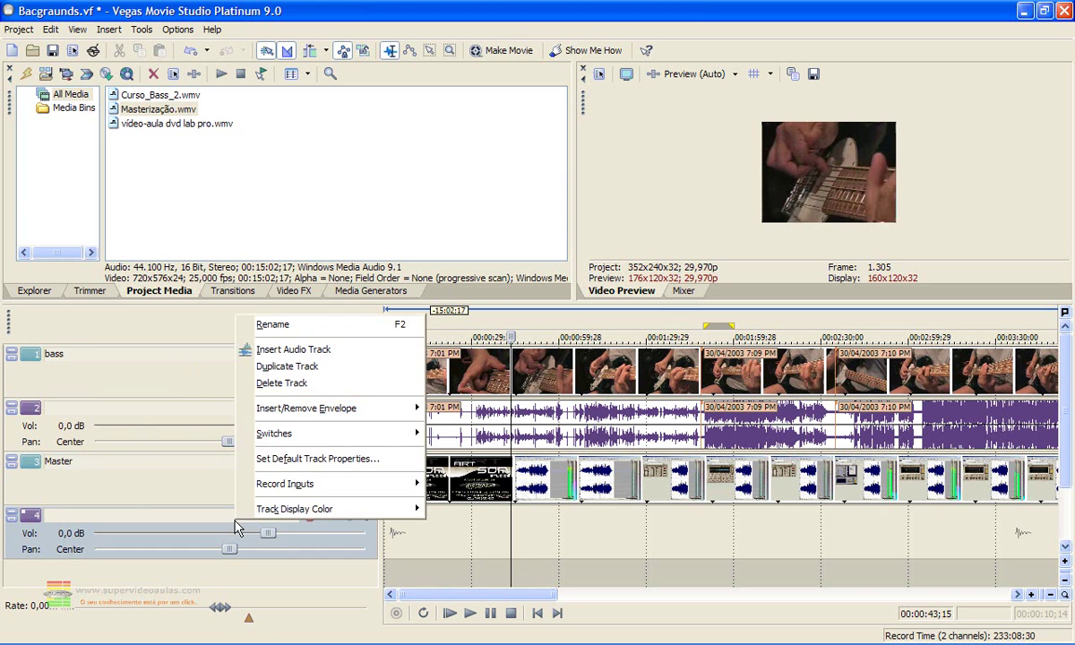
click(283, 383)
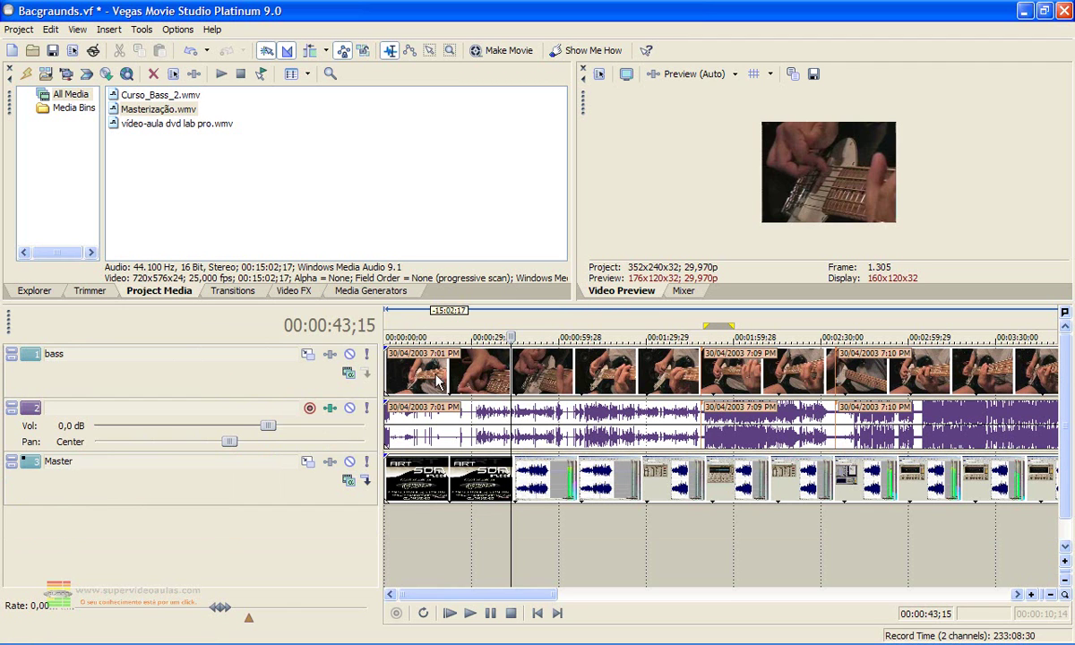
drag(328, 405, 328, 432)
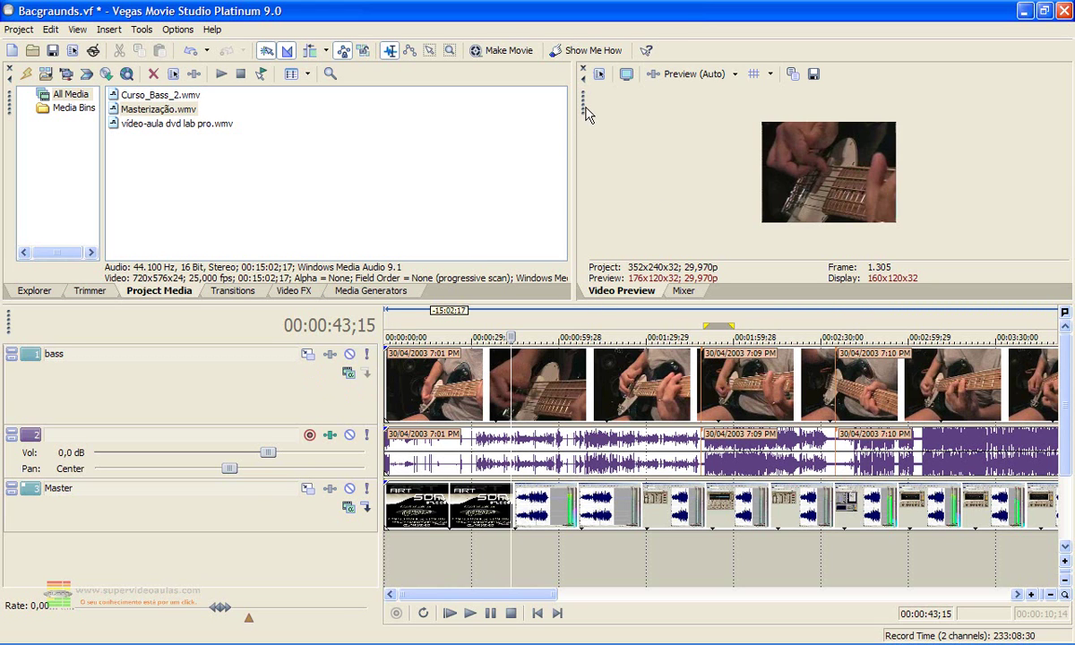
- Undock the Video Preview into a compact floating window clear of the bass track controls and overlay the safe-area guides on the picture
drag(582, 103, 42, 82)
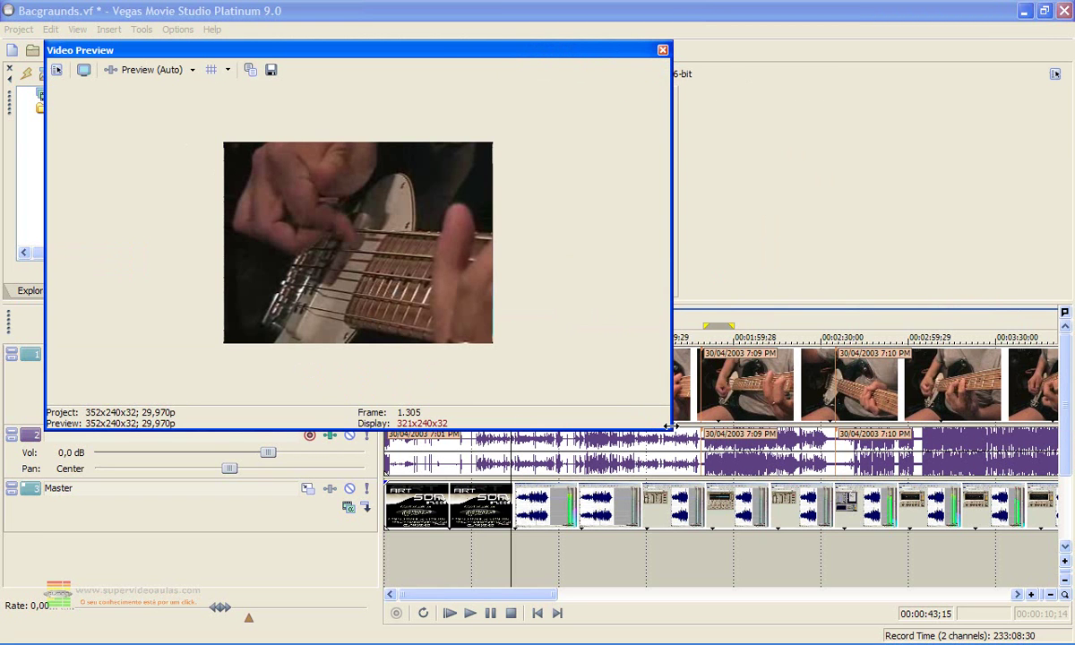
drag(670, 428, 472, 416)
drag(285, 52, 257, 23)
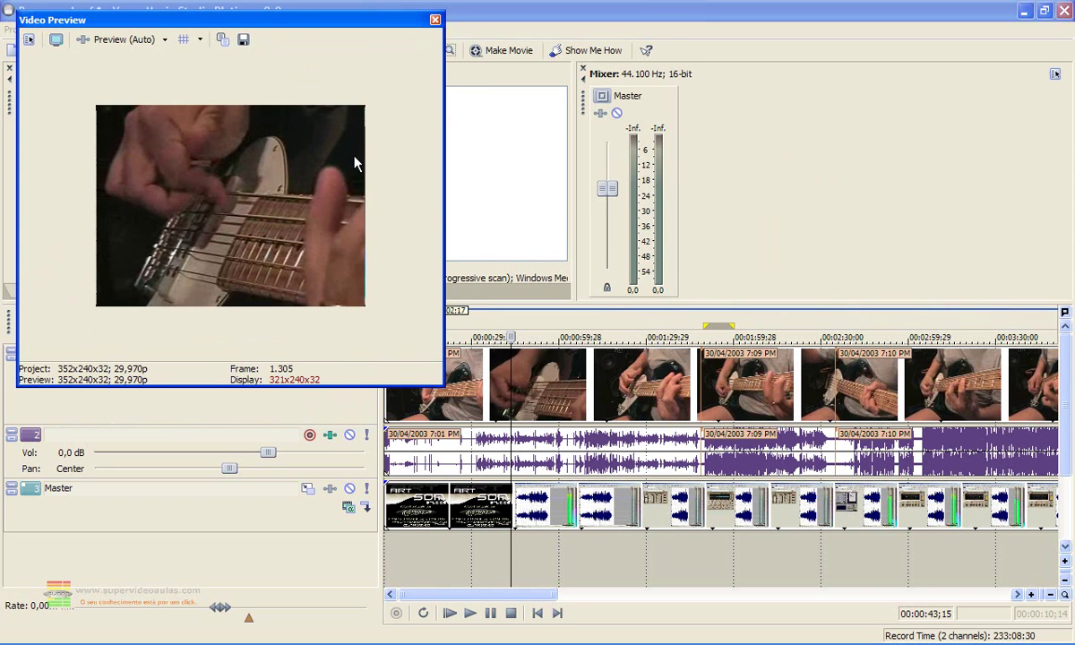
click(183, 40)
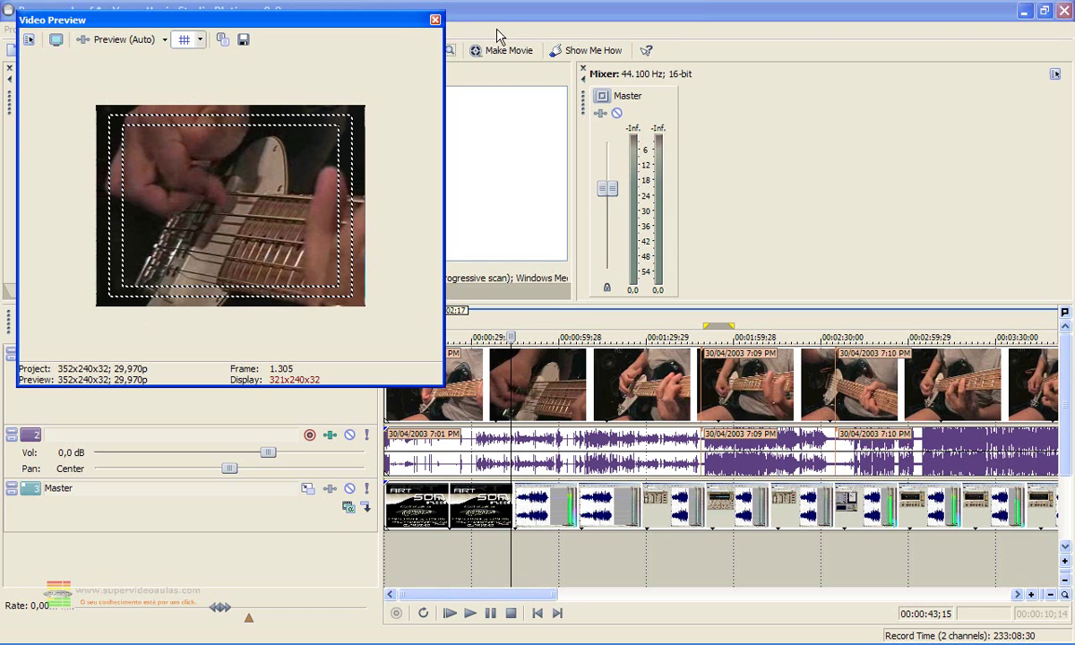
click(358, 408)
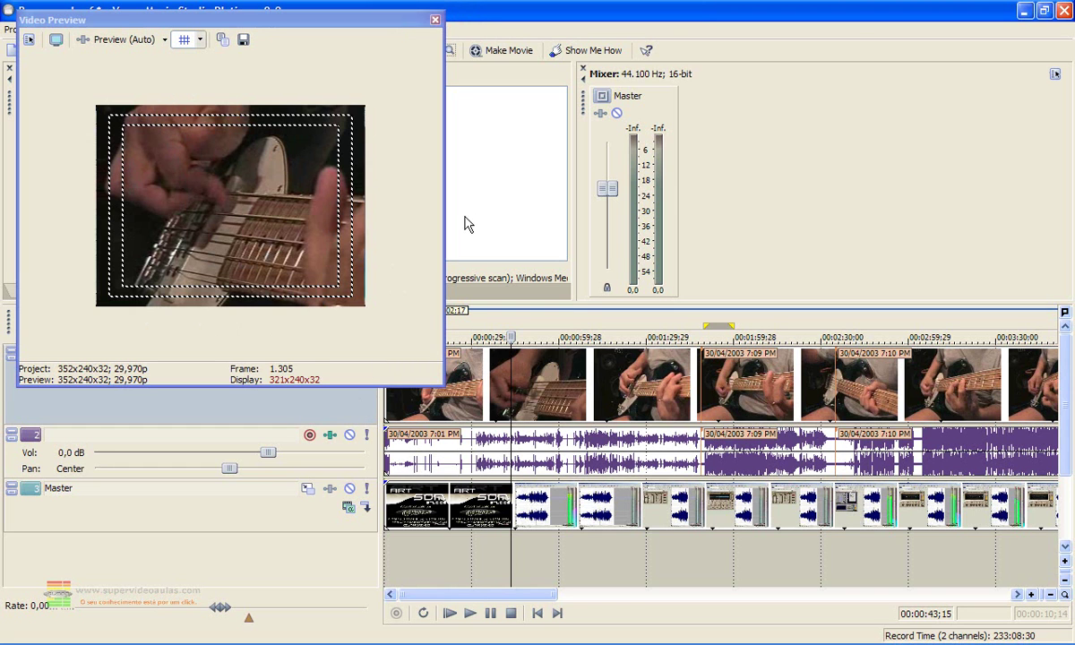
drag(445, 387, 401, 341)
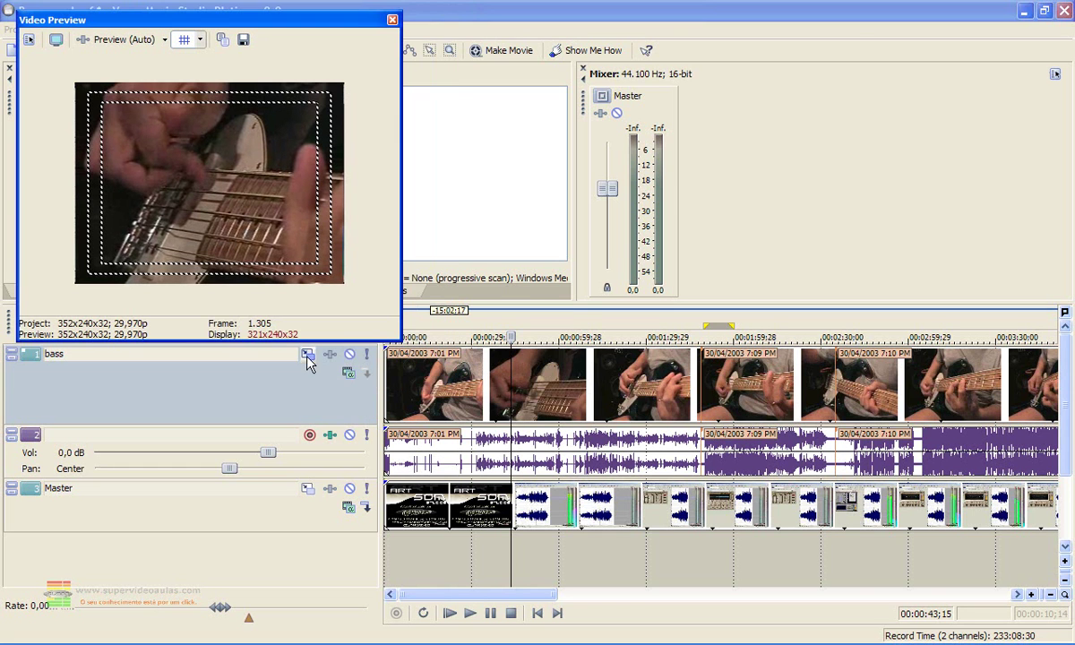
- In the bass track's Track Motion, shrink the frame to about 144.66 by 98.63 at about X -83.53, Y 57.67
click(307, 356)
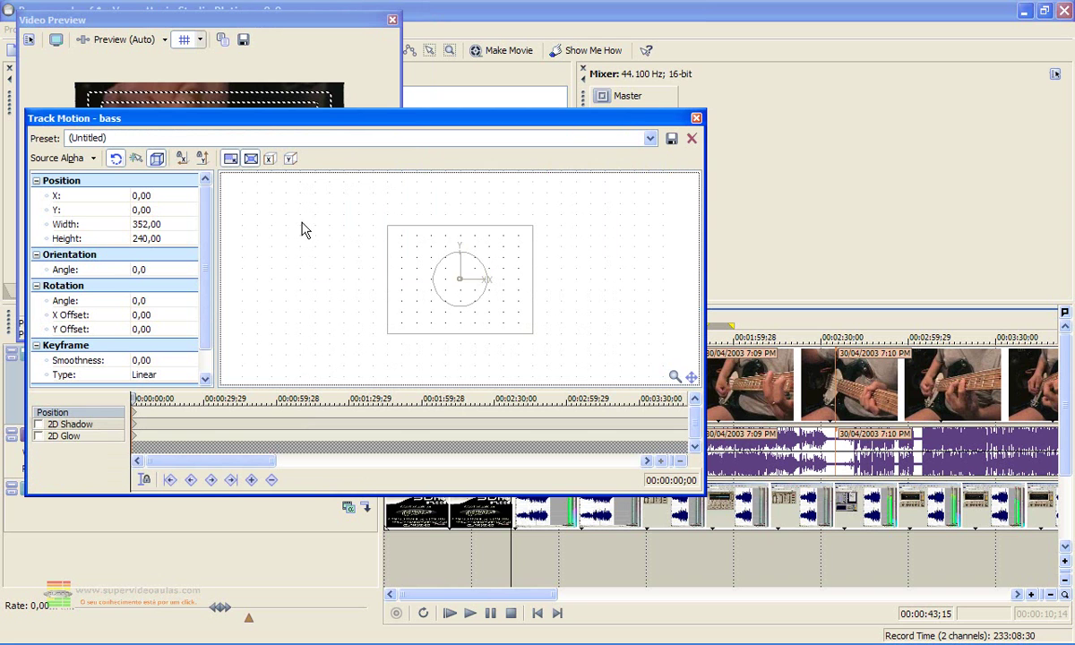
drag(327, 126, 663, 32)
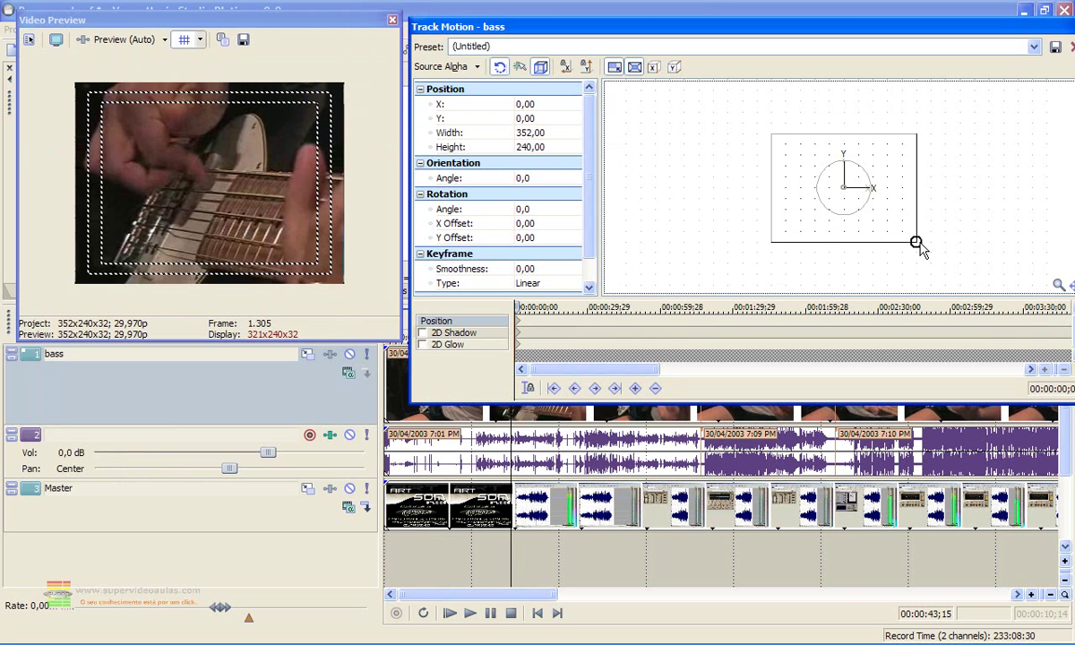
drag(916, 243, 797, 179)
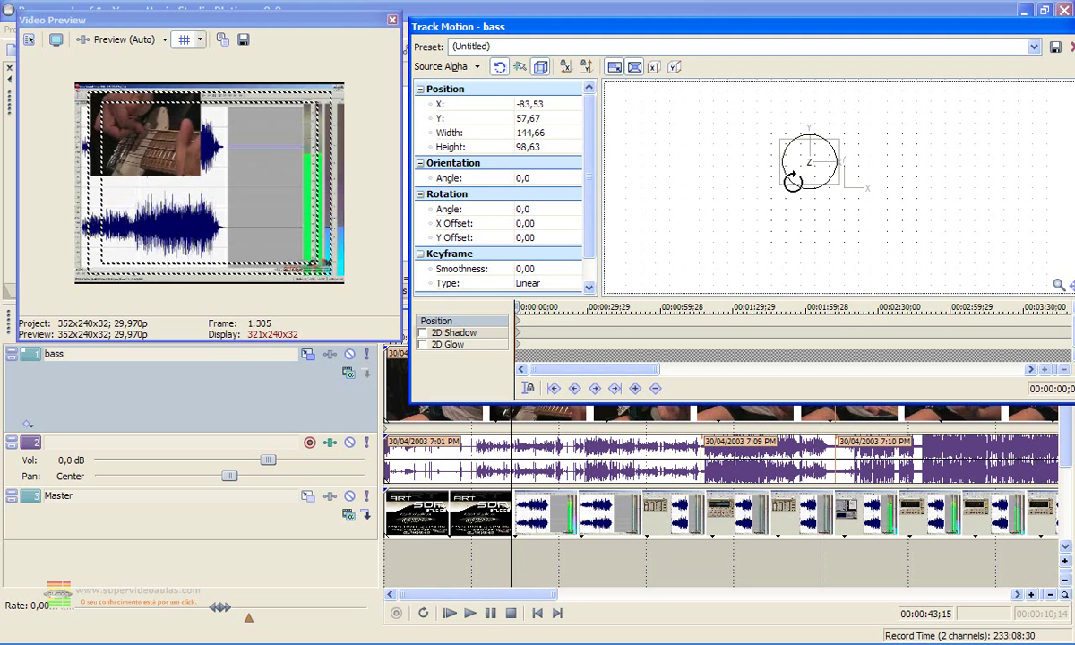
- Set the bass frame's Track Motion position to X 90 and Y 60
click(530, 106)
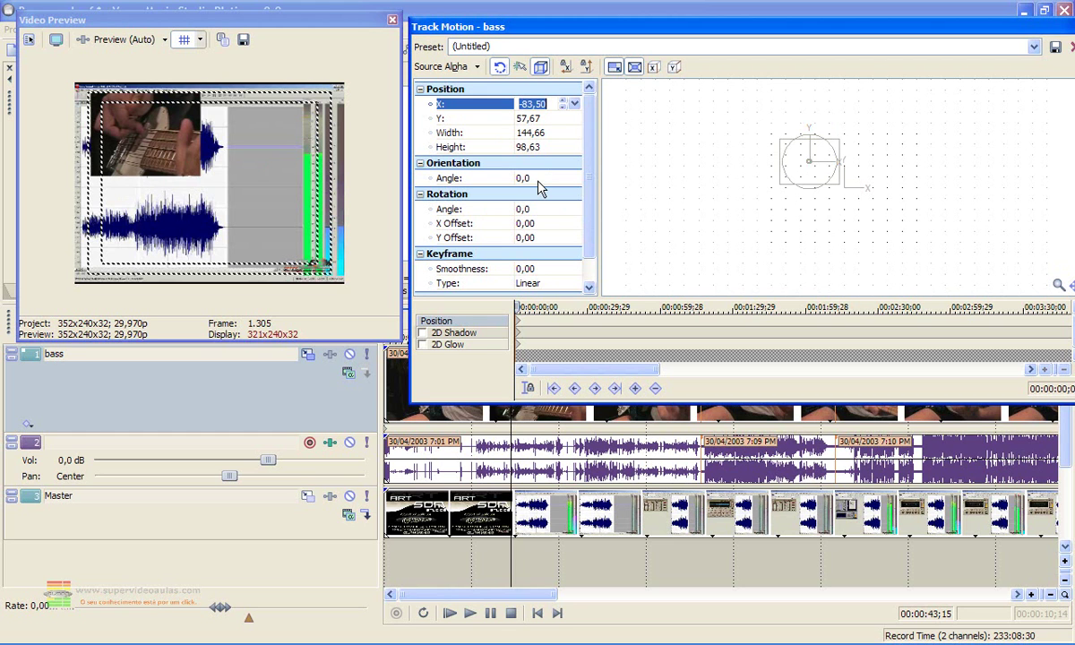
text(90)
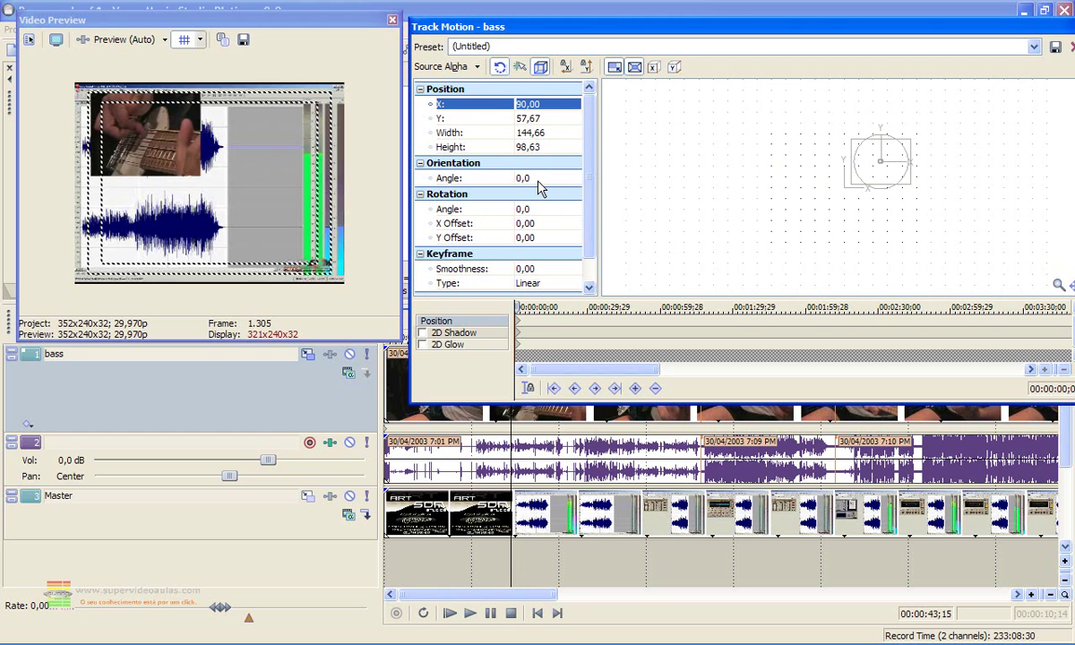
key(Return)
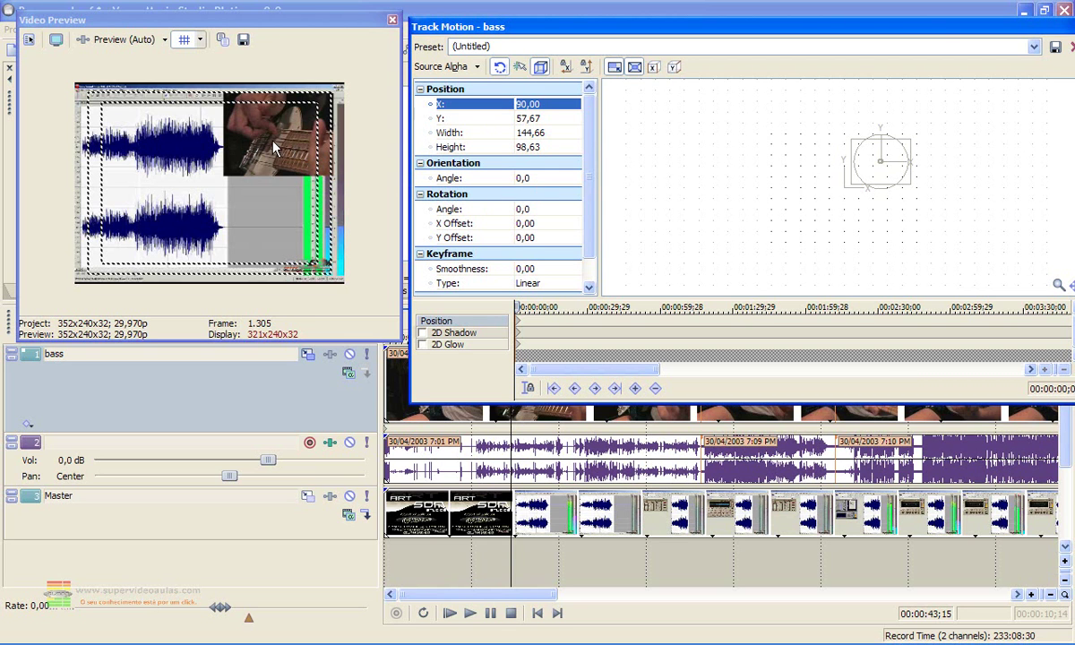
click(530, 116)
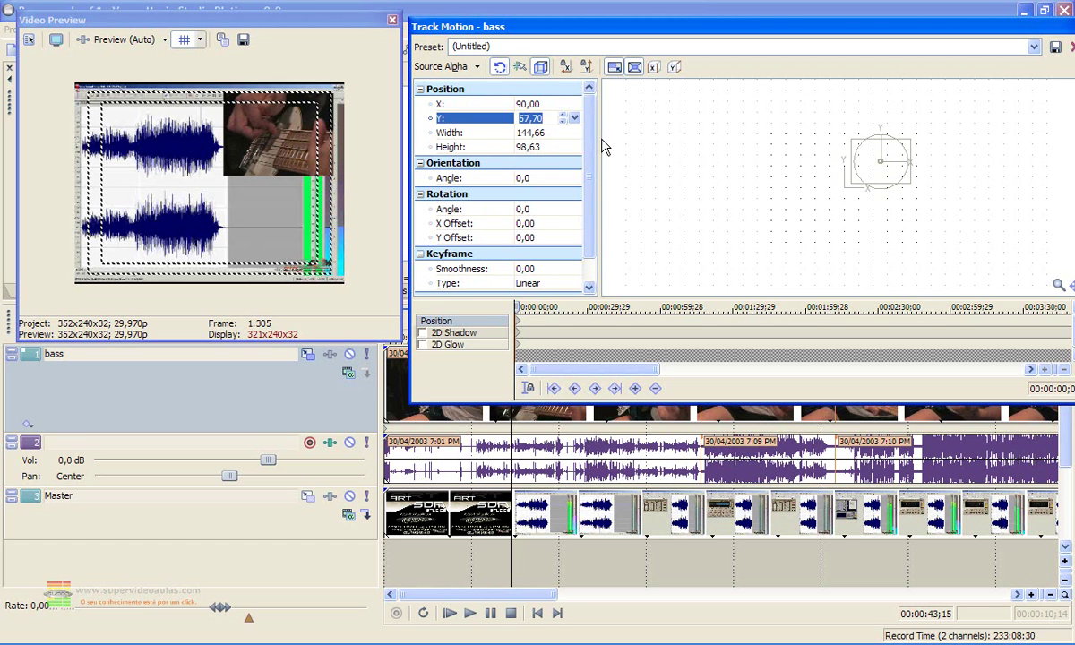
key(BackSpace)
text(60)
key(Return)
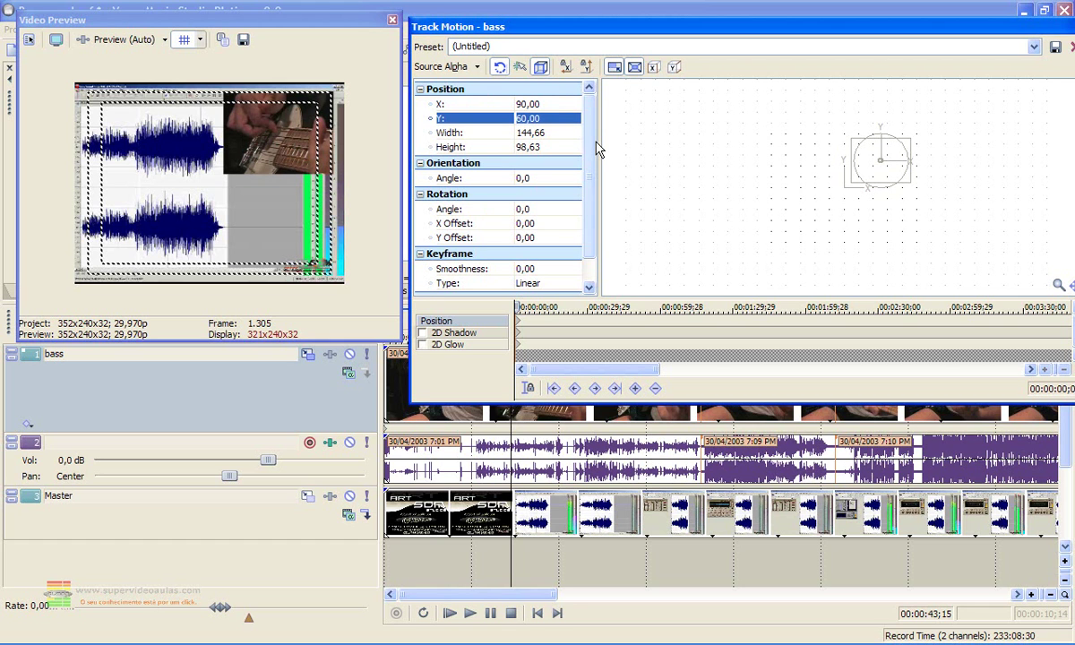
click(534, 133)
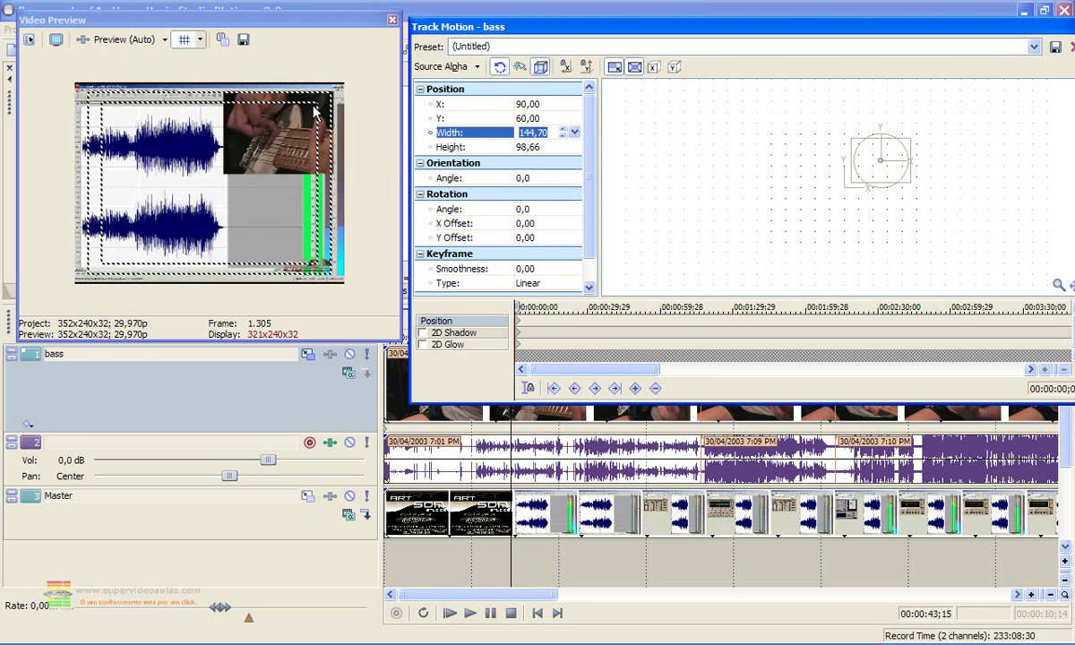
- Open Track Motion for the Master track with the timeline cursor at 00:00:08;02 and the Video Preview window showing
click(391, 20)
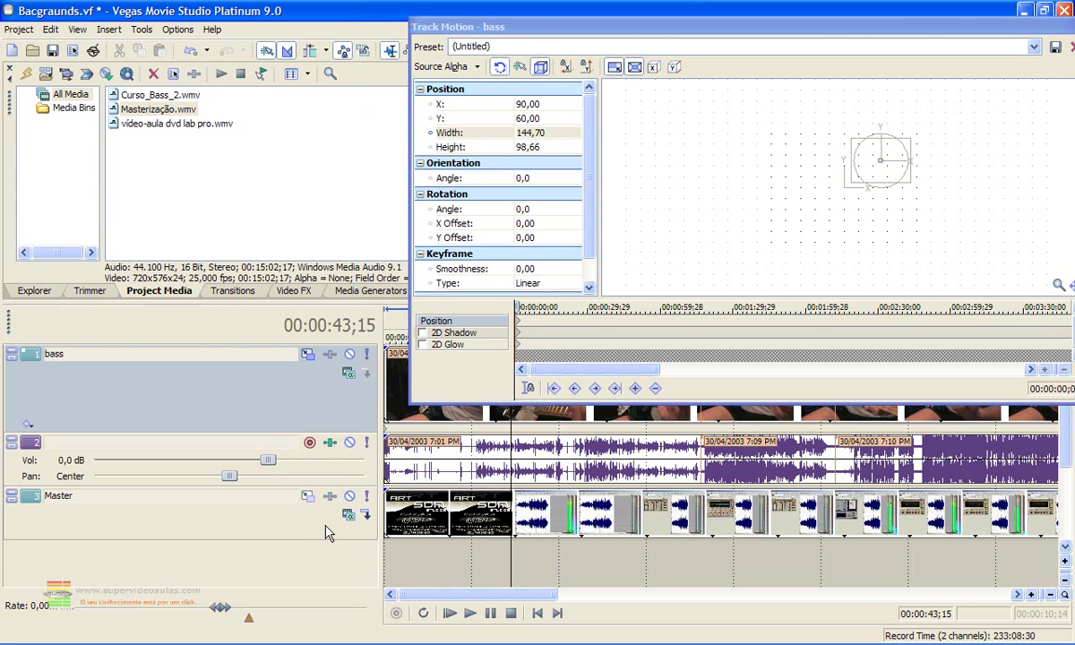
click(283, 523)
click(396, 535)
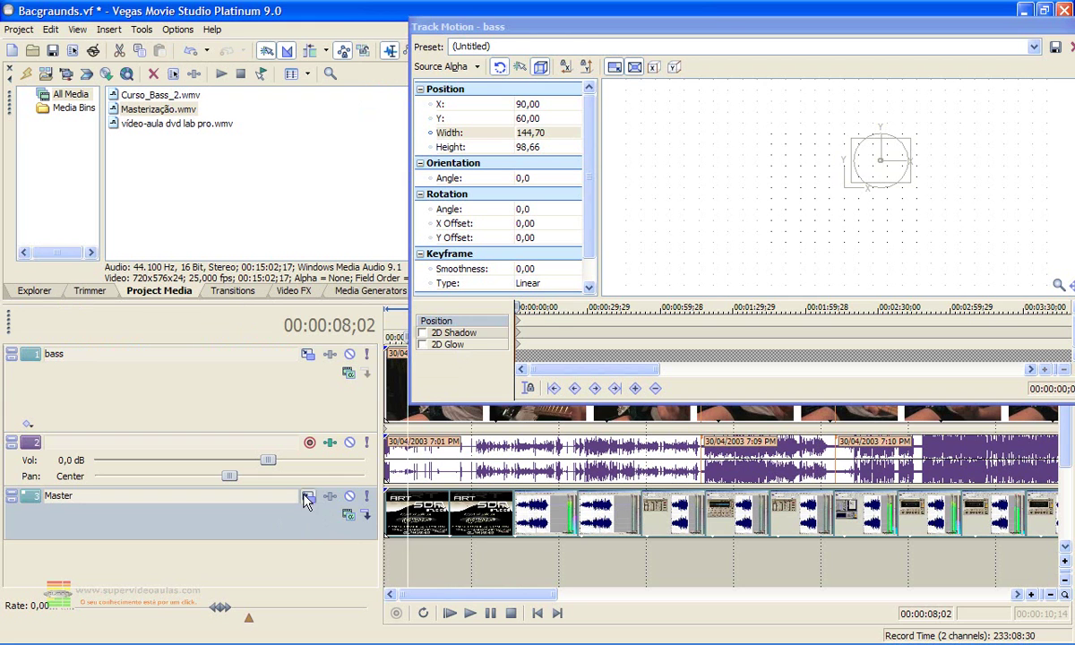
click(307, 498)
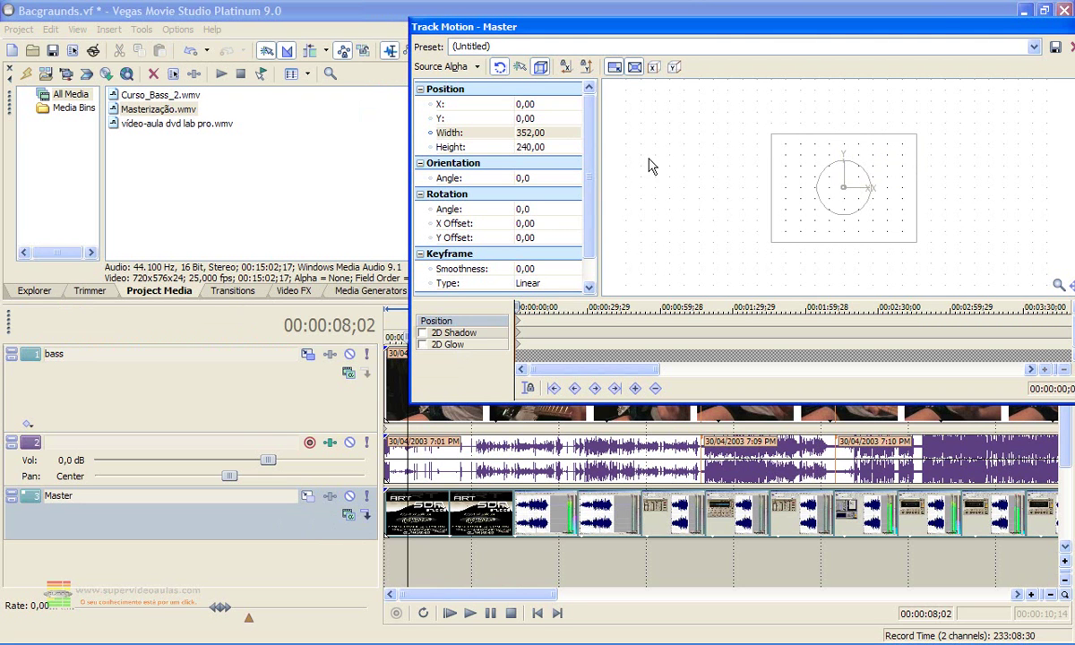
click(80, 32)
click(108, 159)
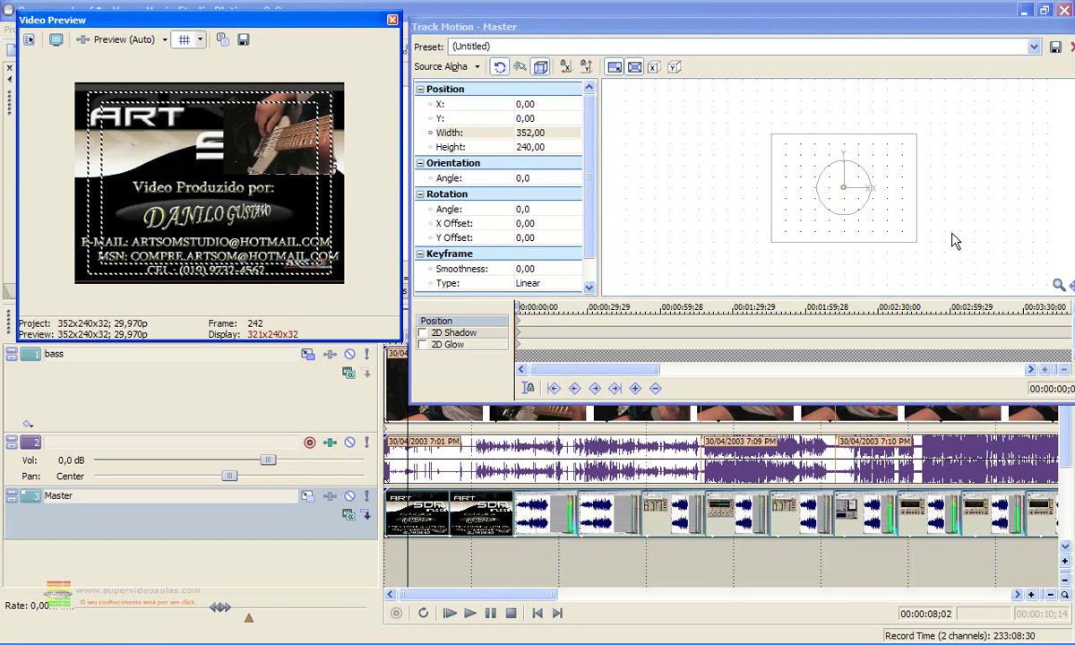
- Shrink the Master frame to about 156.86 by 106.95 and place it beside the bass picture at about X -77.41, Y 63.95
drag(916, 242, 811, 166)
drag(791, 174, 816, 170)
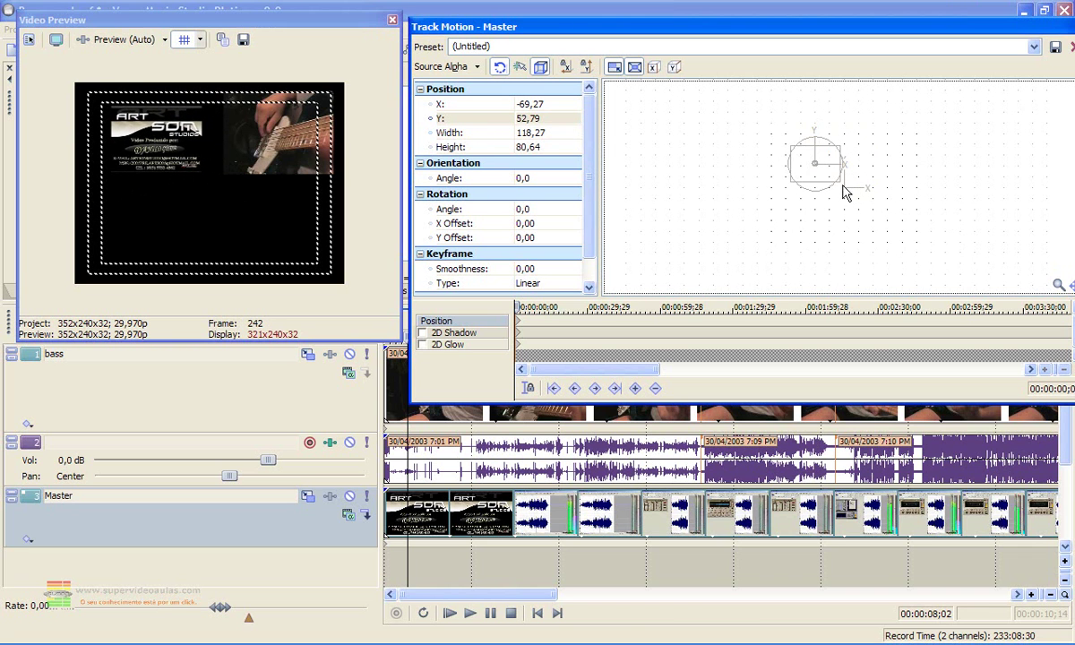
mouse_move(842, 186)
mouse_down()
mouse_move(809, 180)
mouse_move(843, 178)
mouse_up()
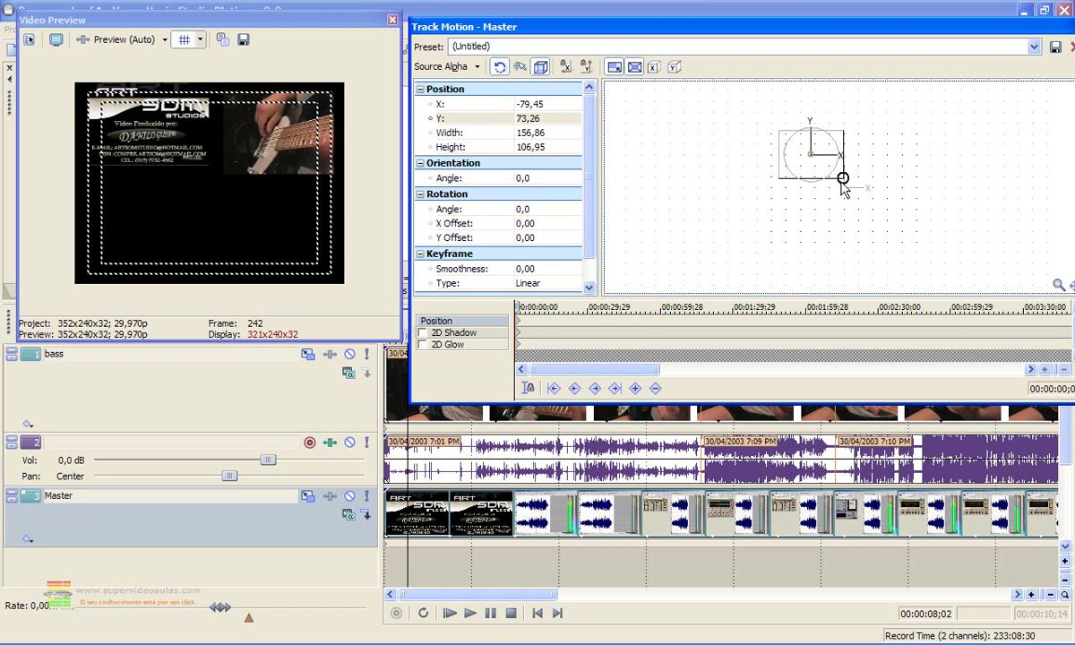
drag(815, 172, 816, 177)
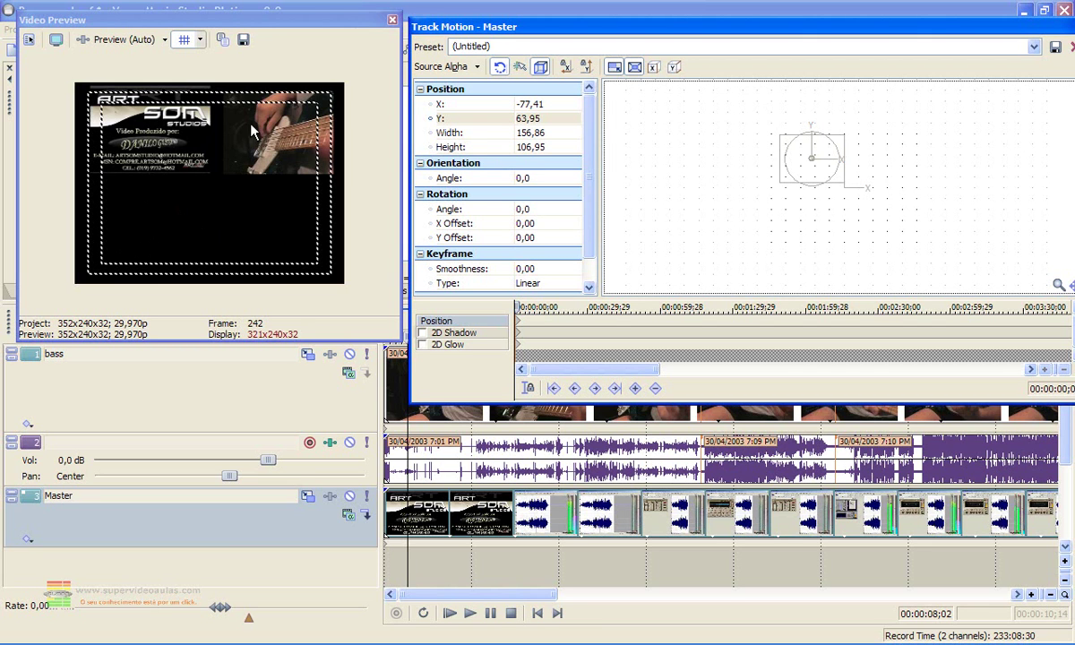
- Close the Video Preview and the Master track's Track Motion, and show the Noise Texture presets in the Media Generators
click(392, 20)
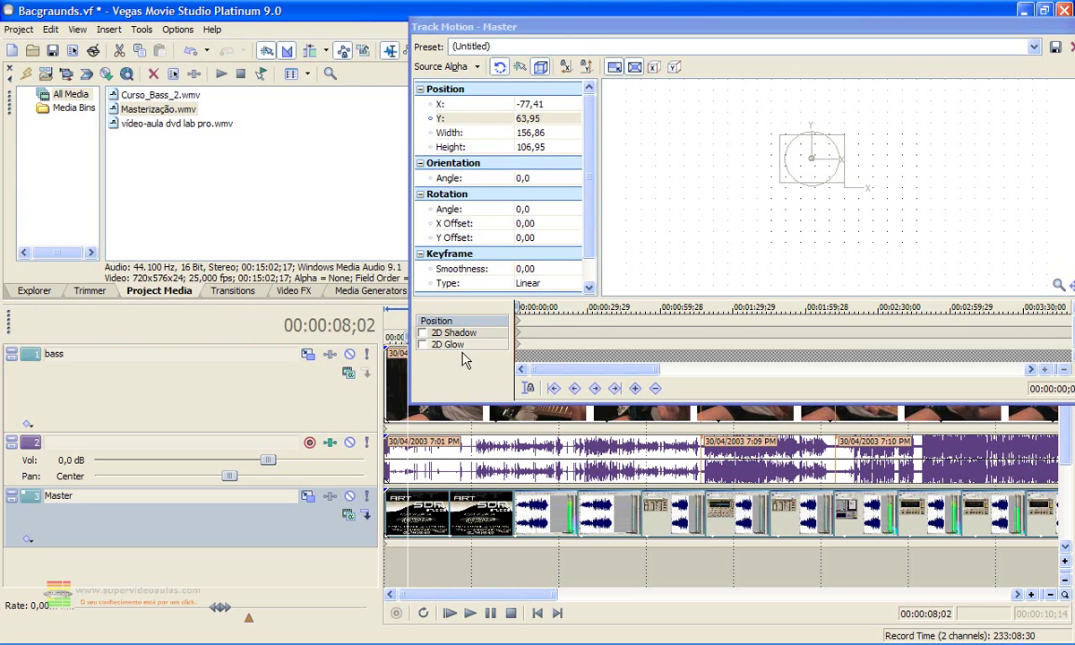
click(340, 294)
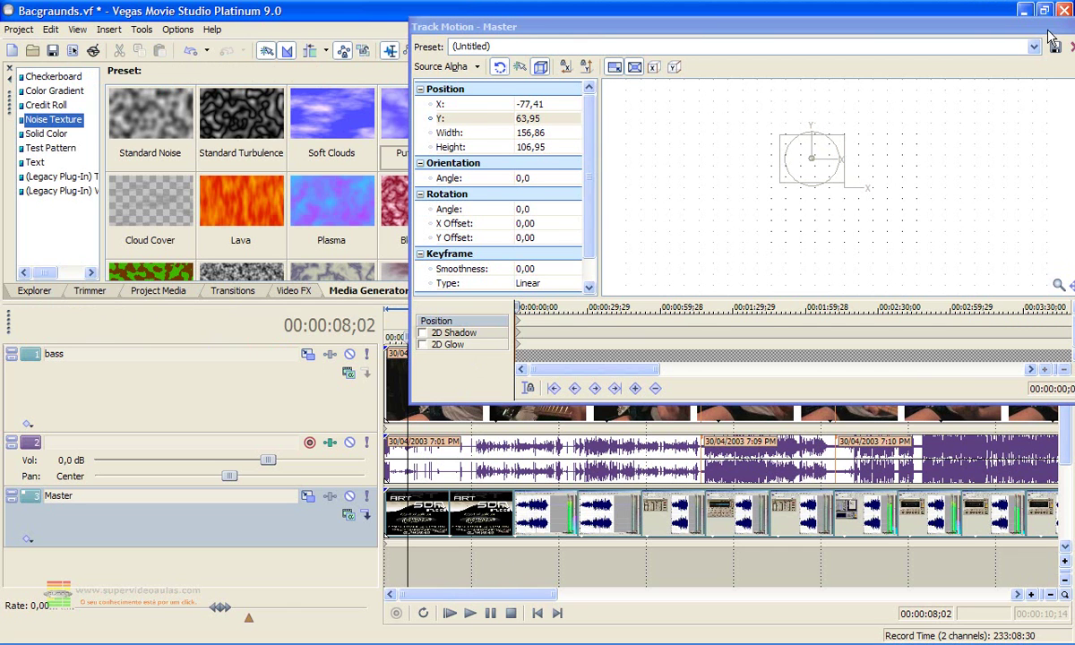
drag(1048, 32, 945, 43)
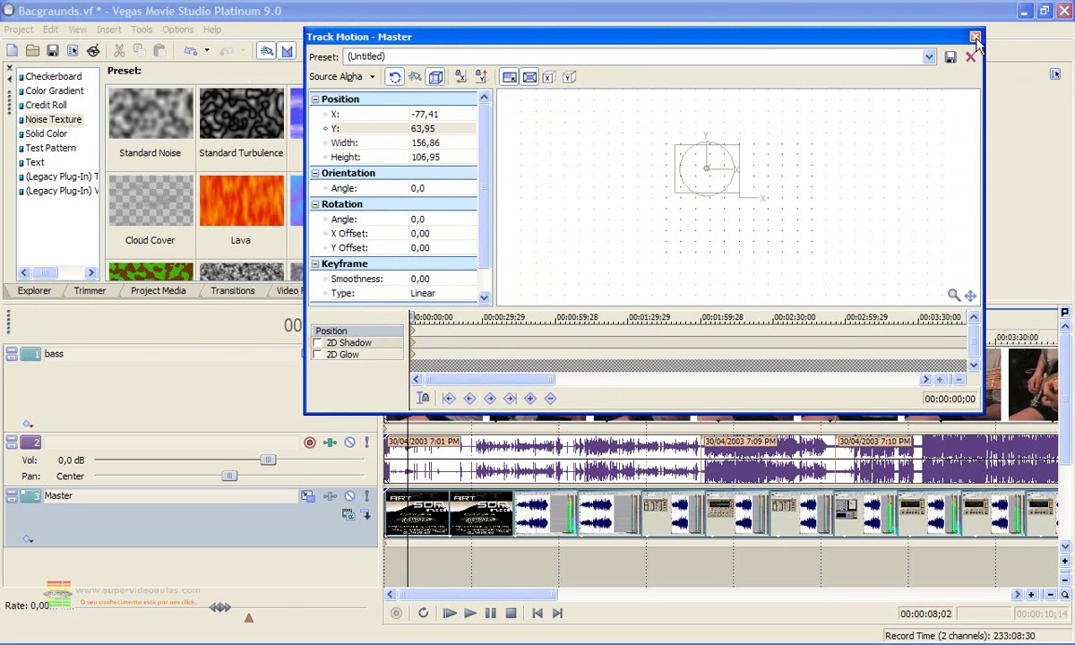
click(974, 38)
mouse_move(562, 134)
mouse_down()
mouse_move(559, 249)
mouse_move(531, 121)
mouse_up()
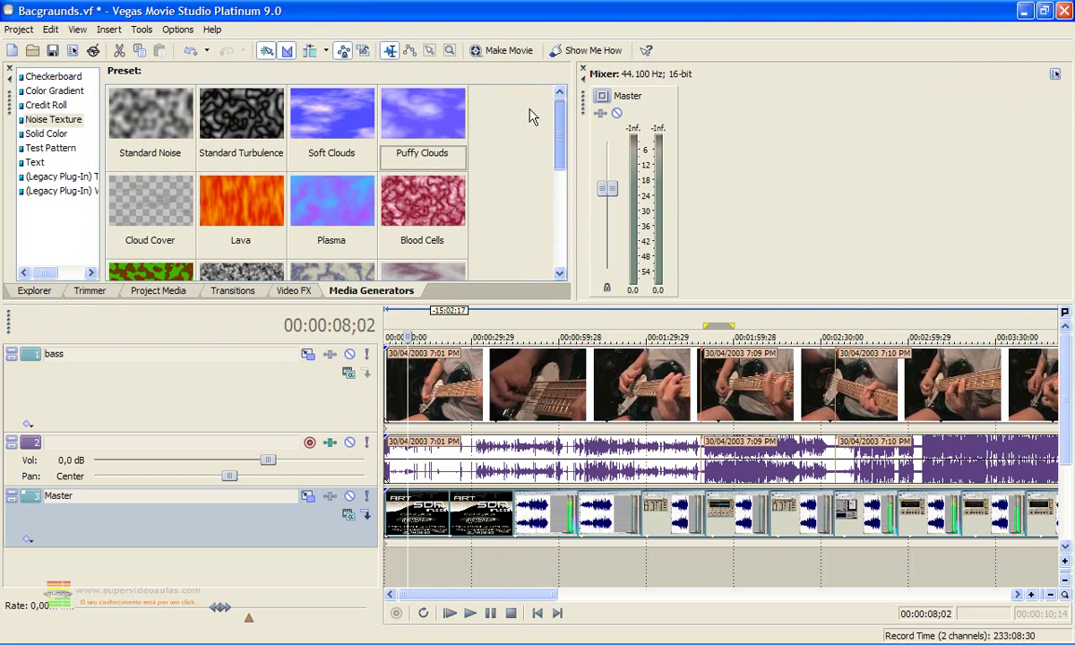
- Add the Puffy Clouds noise texture on a new track below Master and extend it to about the end of the Master clip
drag(399, 121, 400, 567)
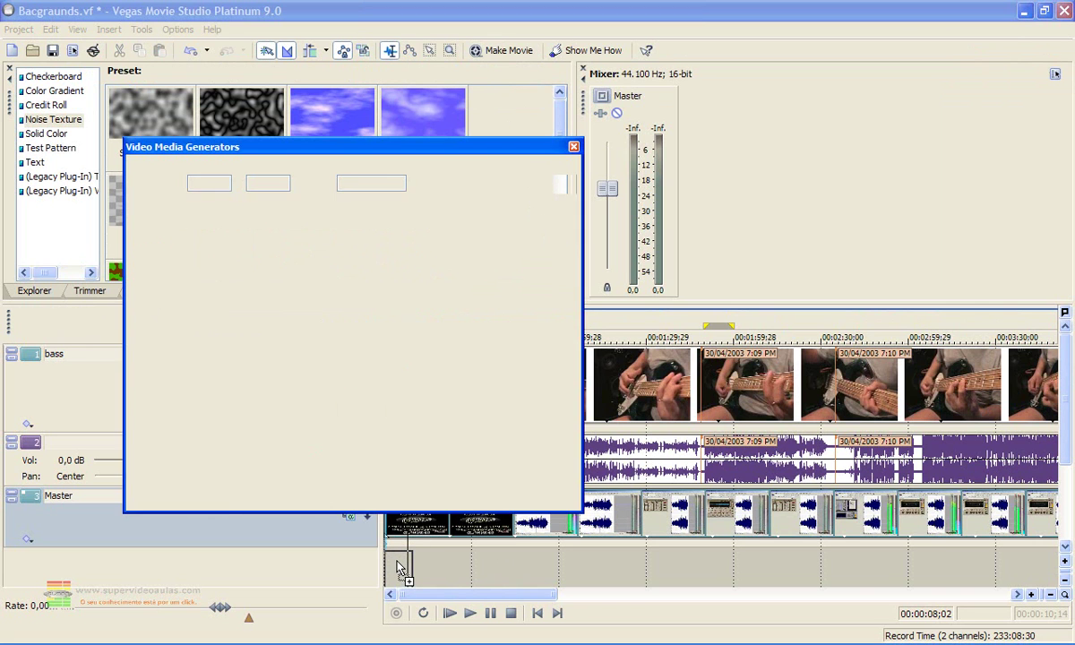
click(574, 148)
drag(413, 491, 862, 475)
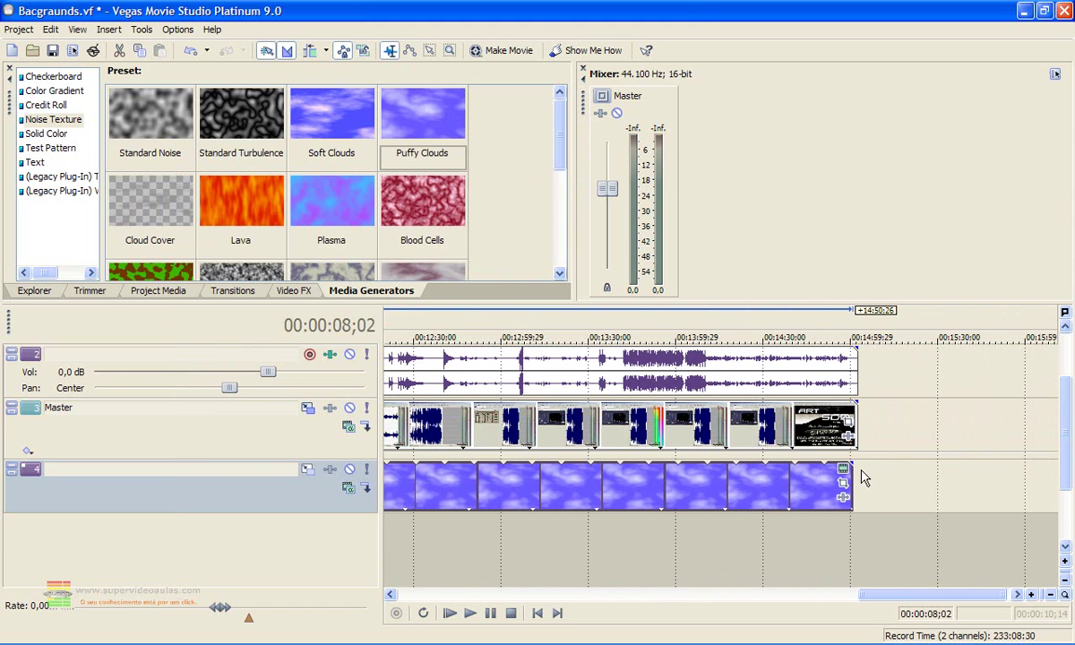
- Check the two reduced pictures over the clouds background in the Video Preview, and close the preview
click(78, 29)
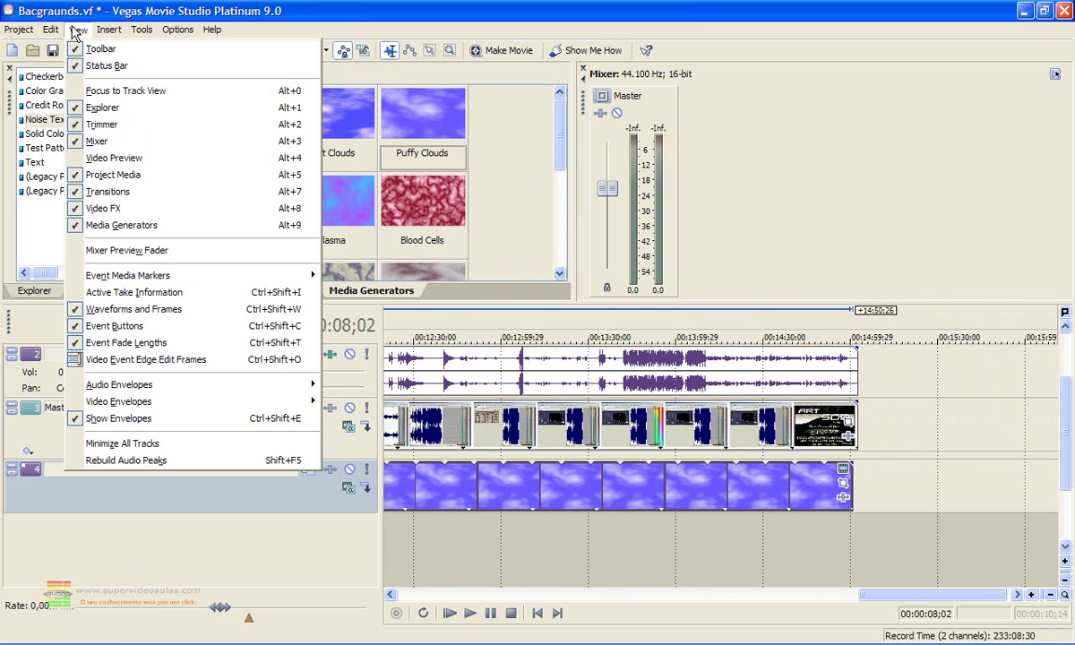
click(82, 159)
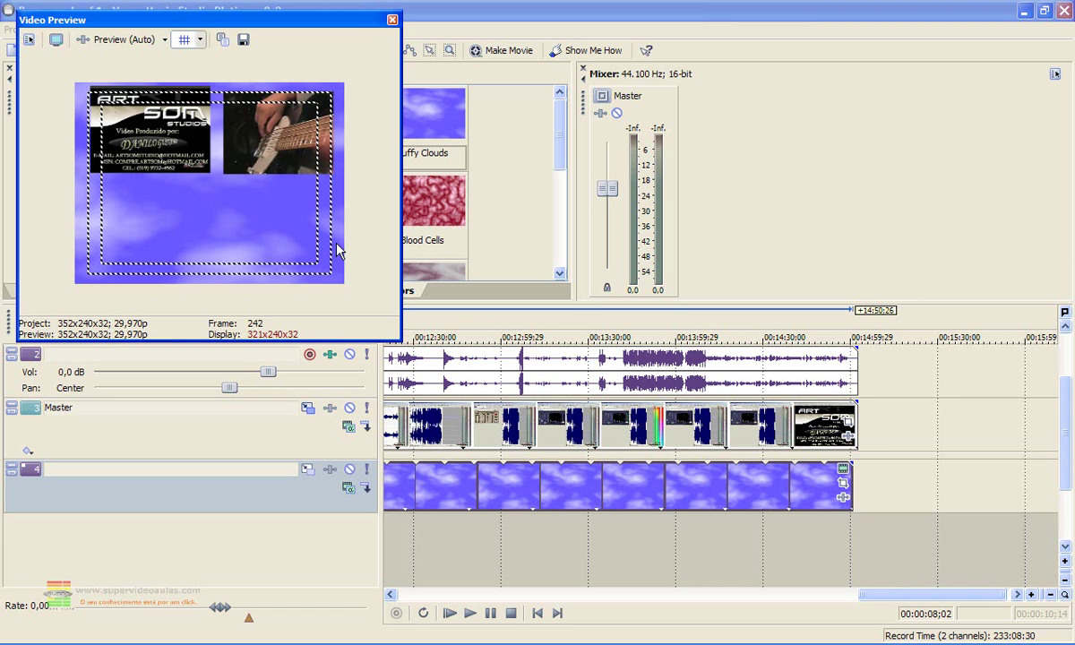
click(391, 20)
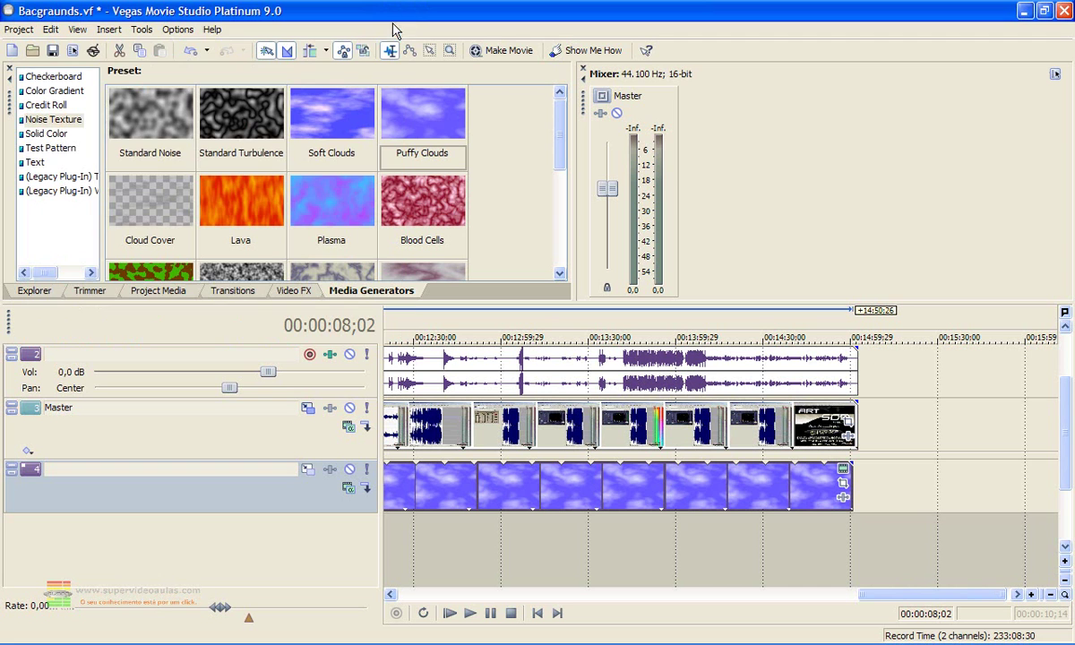
- Zoom the timeline out until all four tracks are shown over the full project length
click(1064, 579)
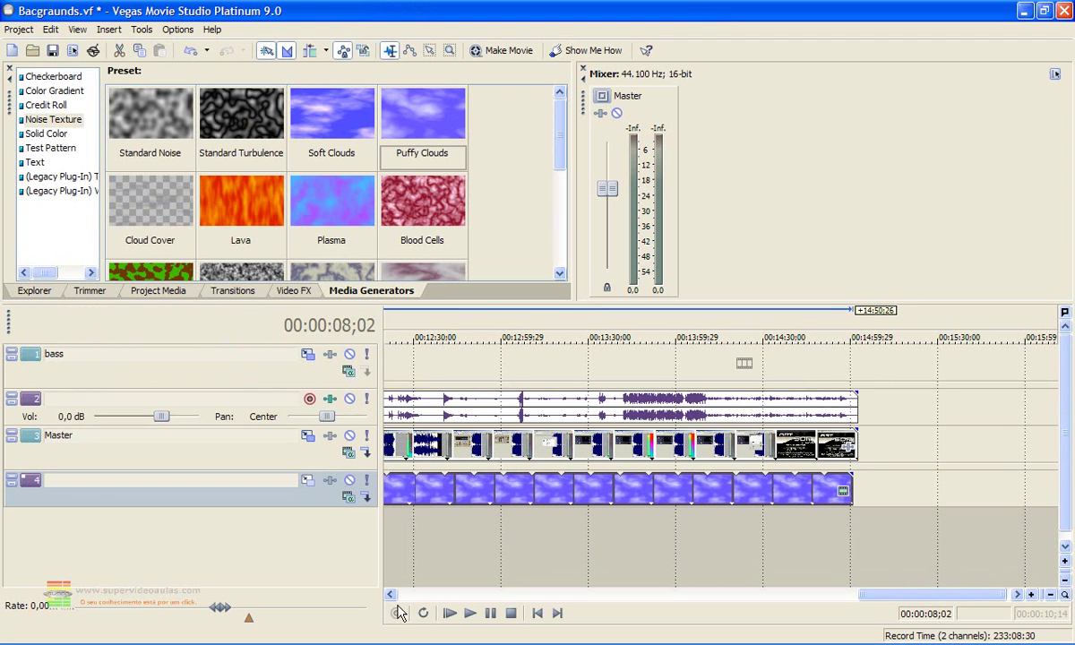
click(390, 595)
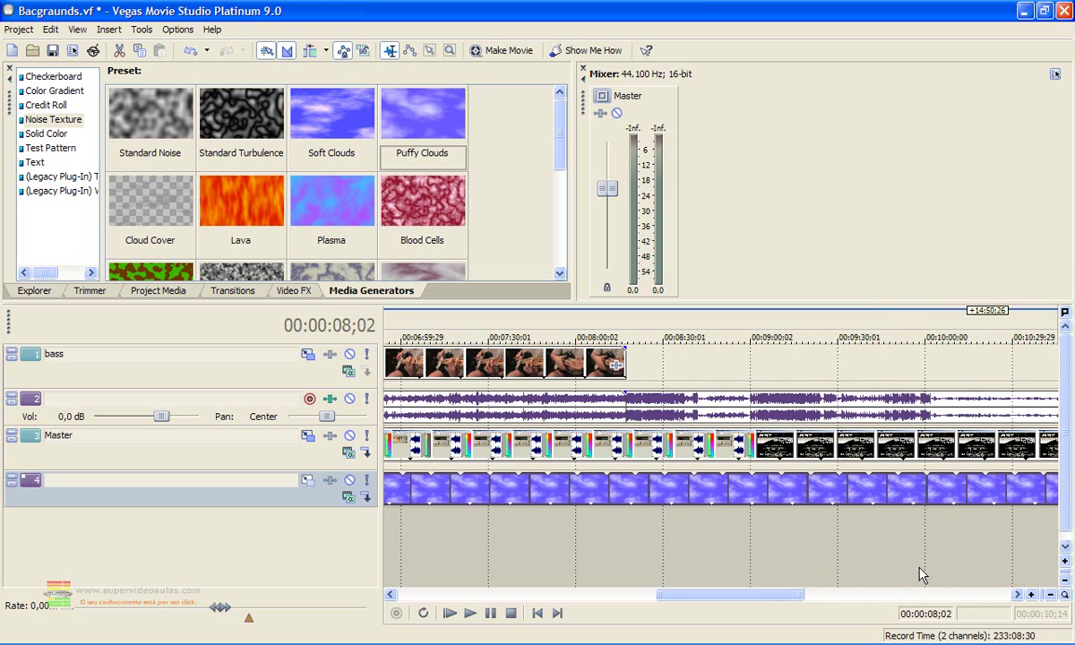
click(731, 563)
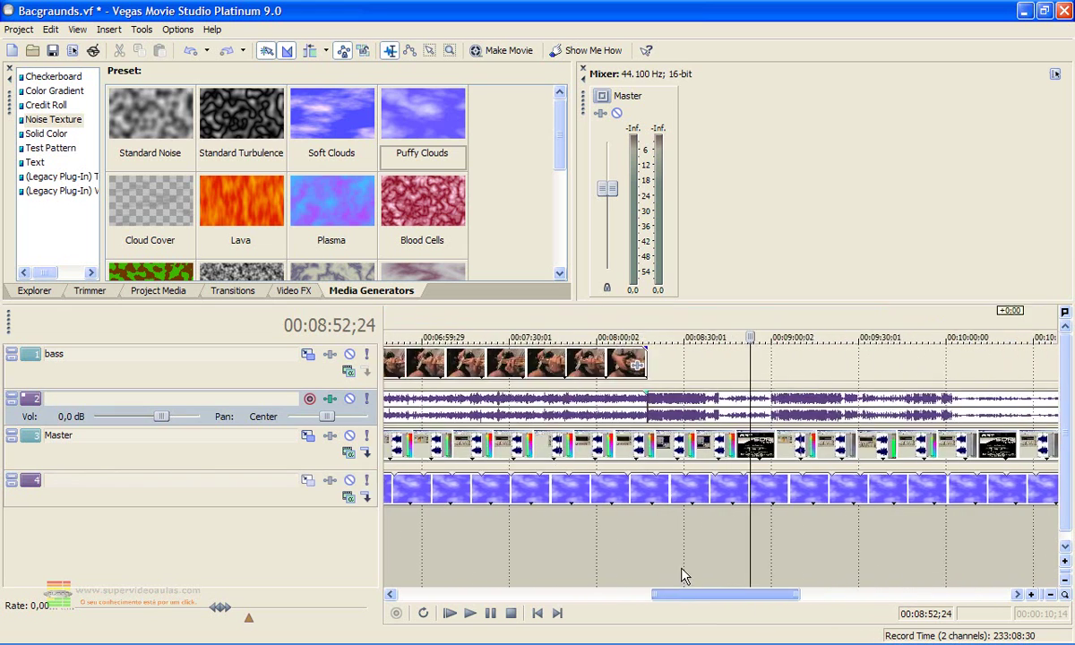
scroll(691, 570, right, 5)
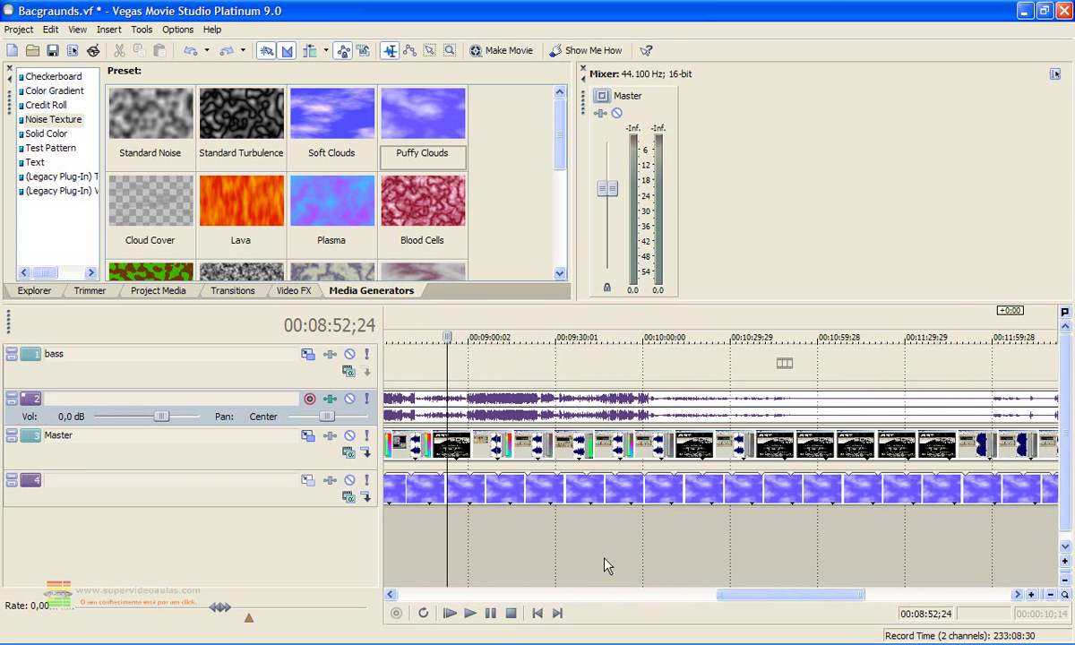
click(1050, 595)
click(1050, 596)
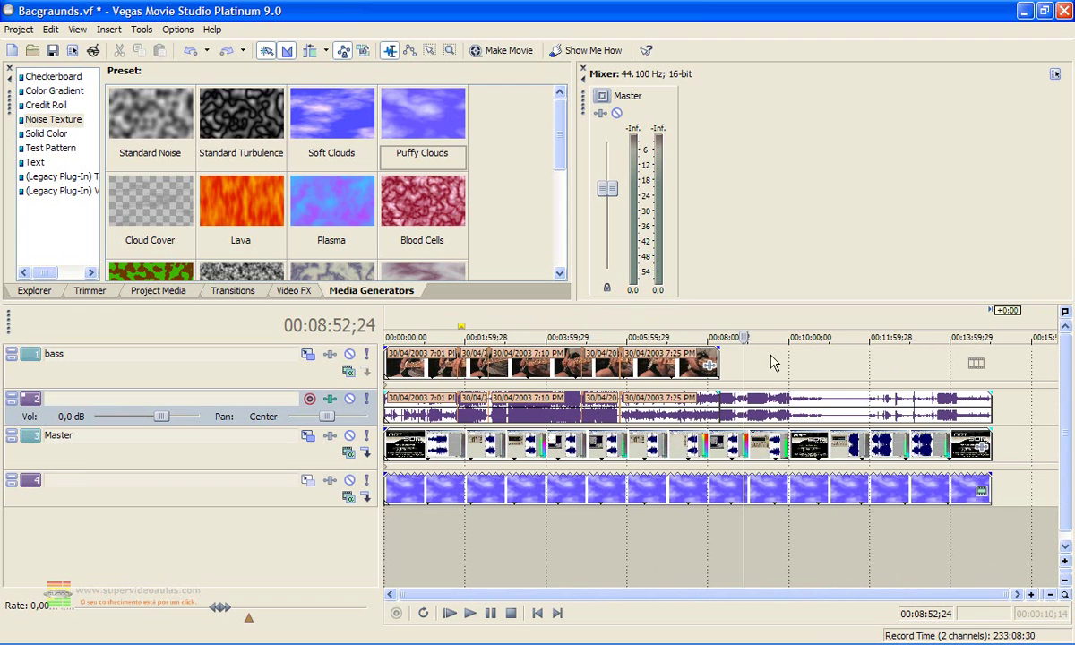
- Select the bass video events together with the audio events on track 2 and create a new group from them
click(481, 366)
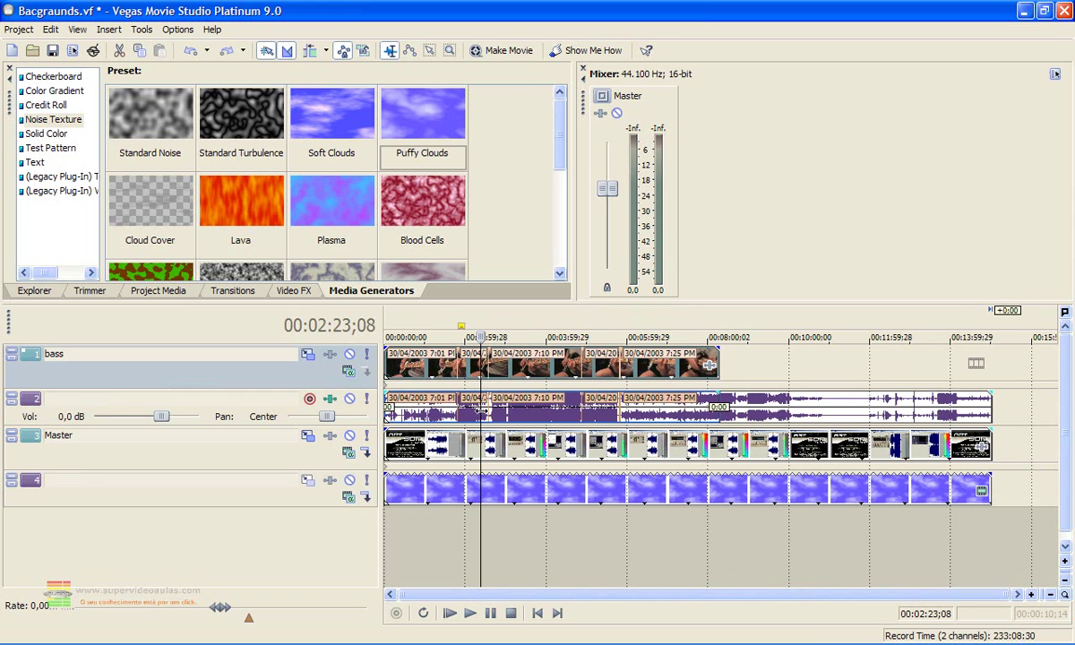
click(437, 394)
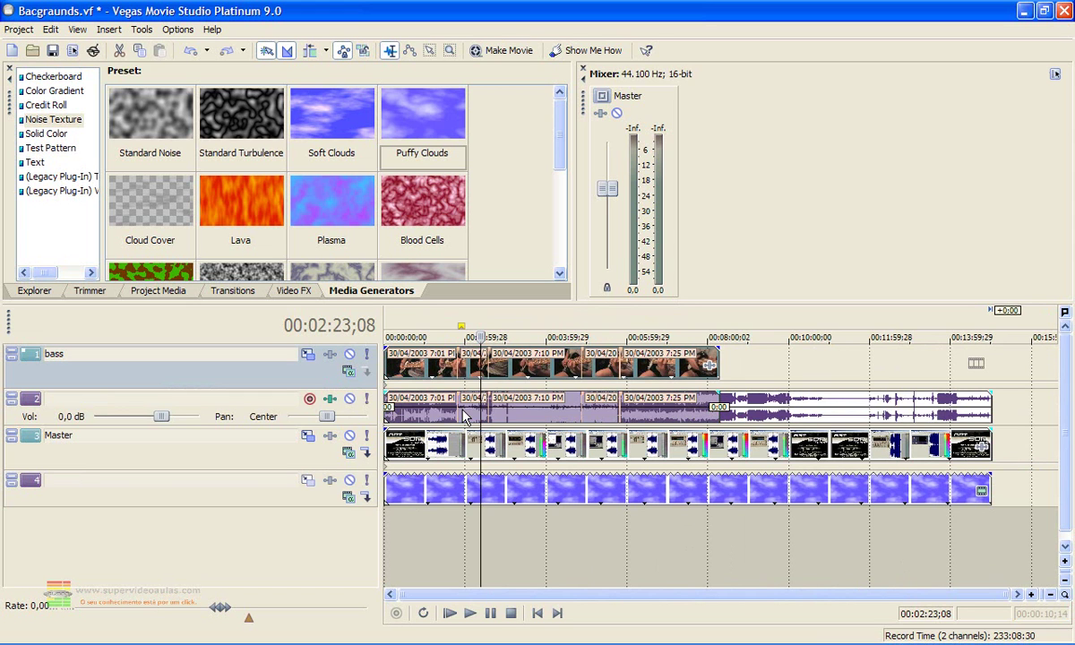
click(780, 369)
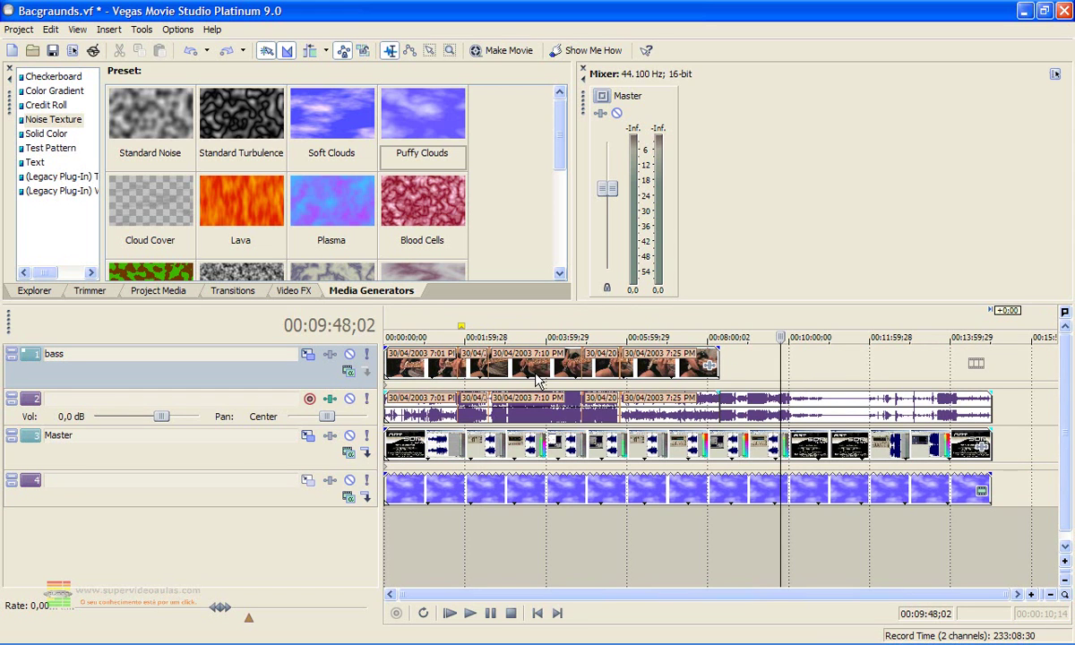
click(497, 369)
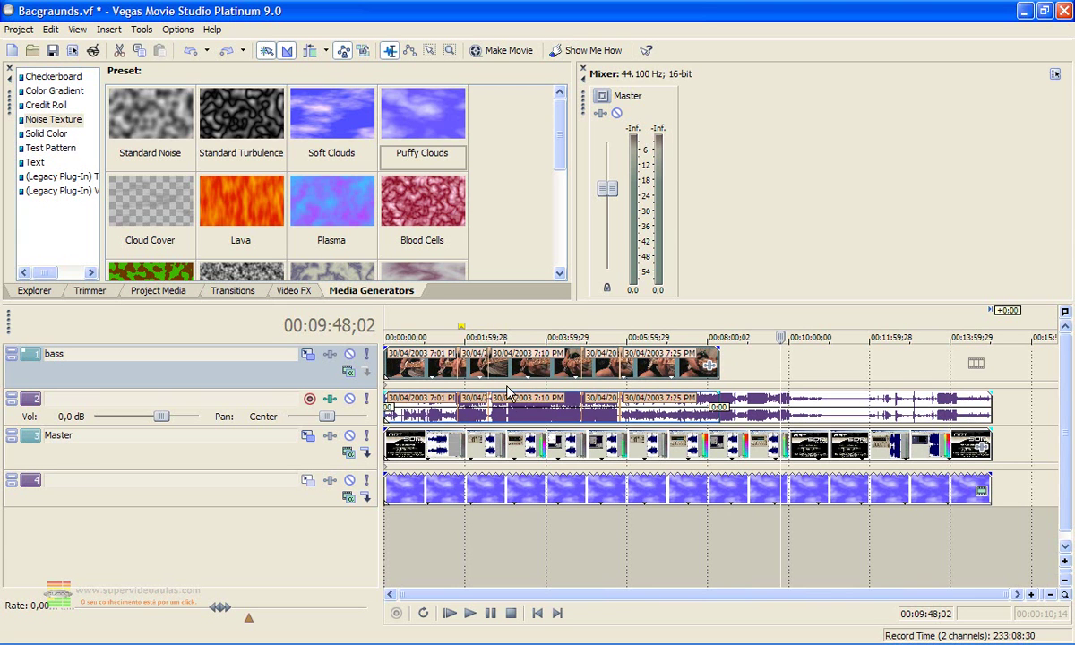
click(476, 394)
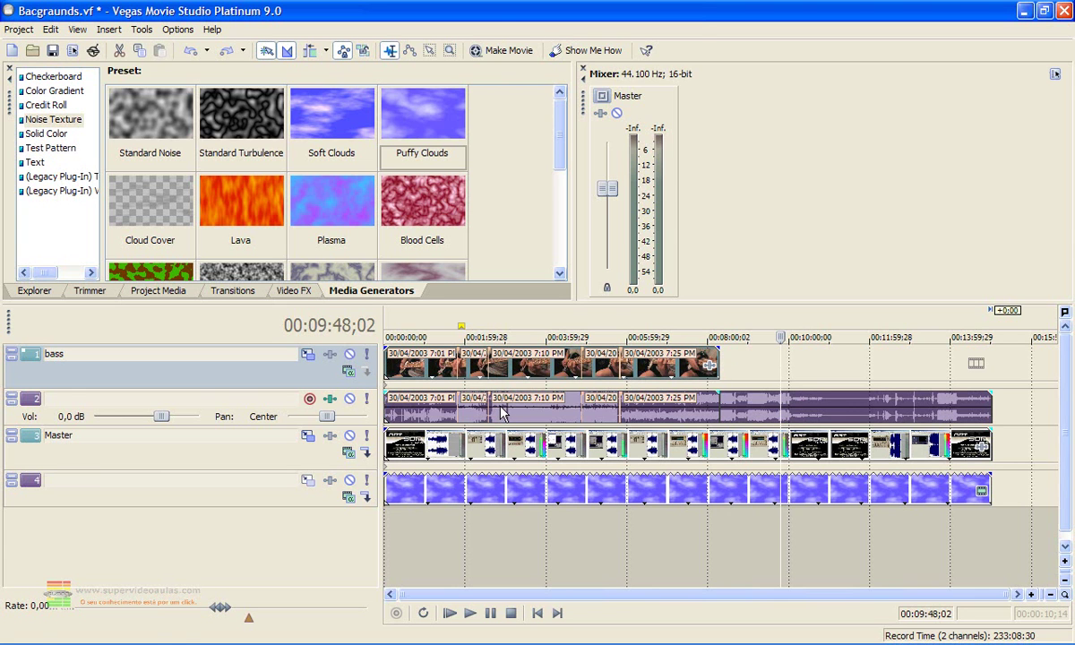
right_click(501, 408)
mouse_move(527, 374)
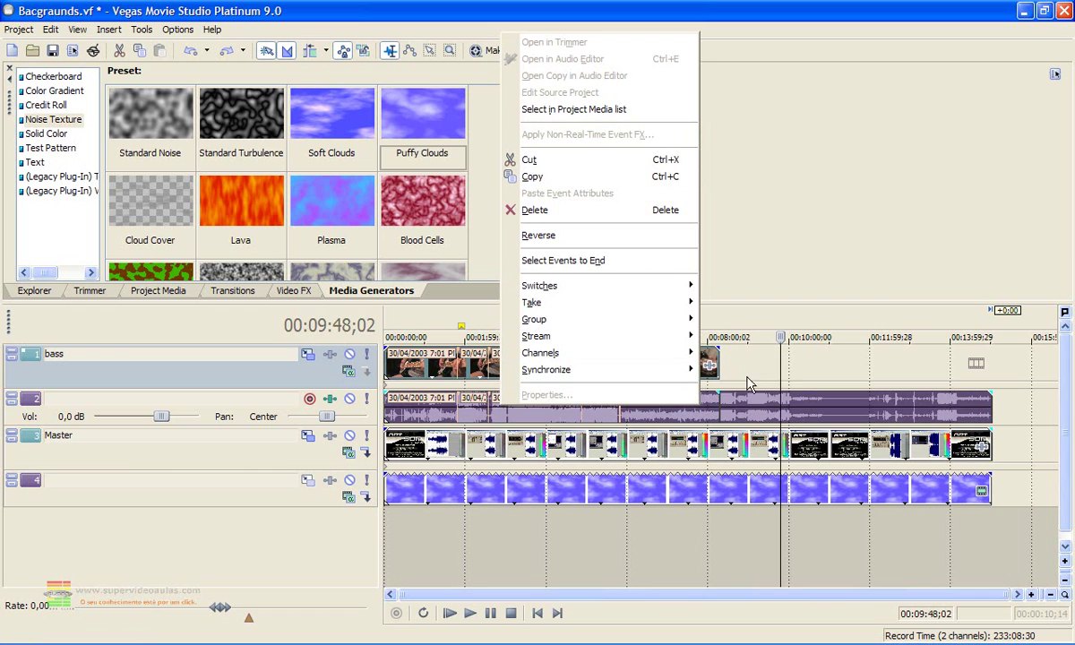
click(785, 364)
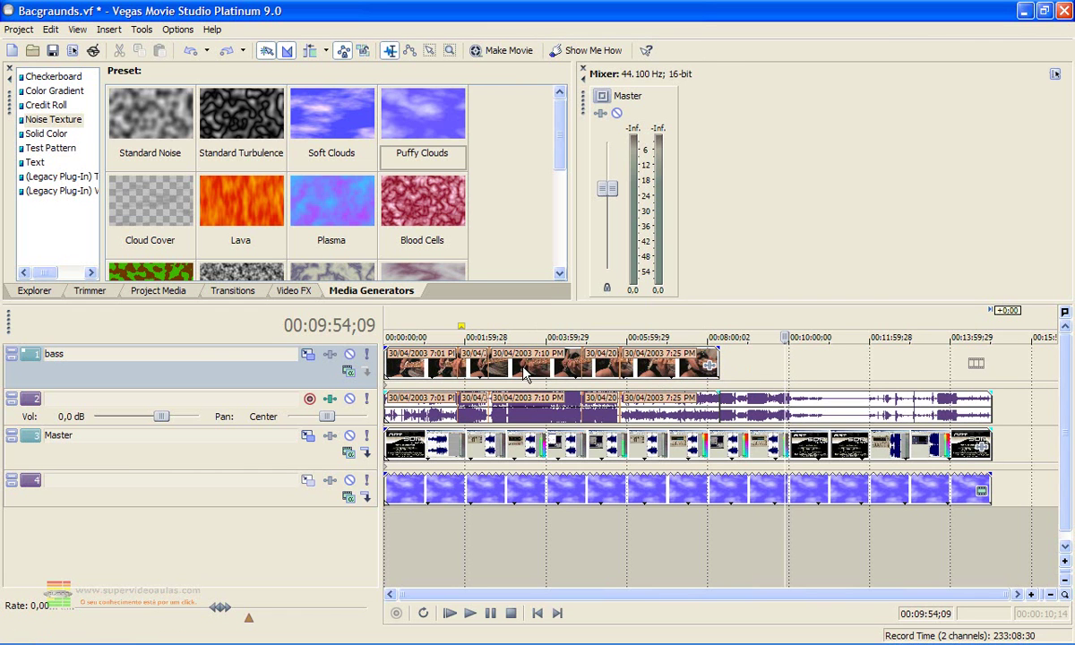
right_click(501, 409)
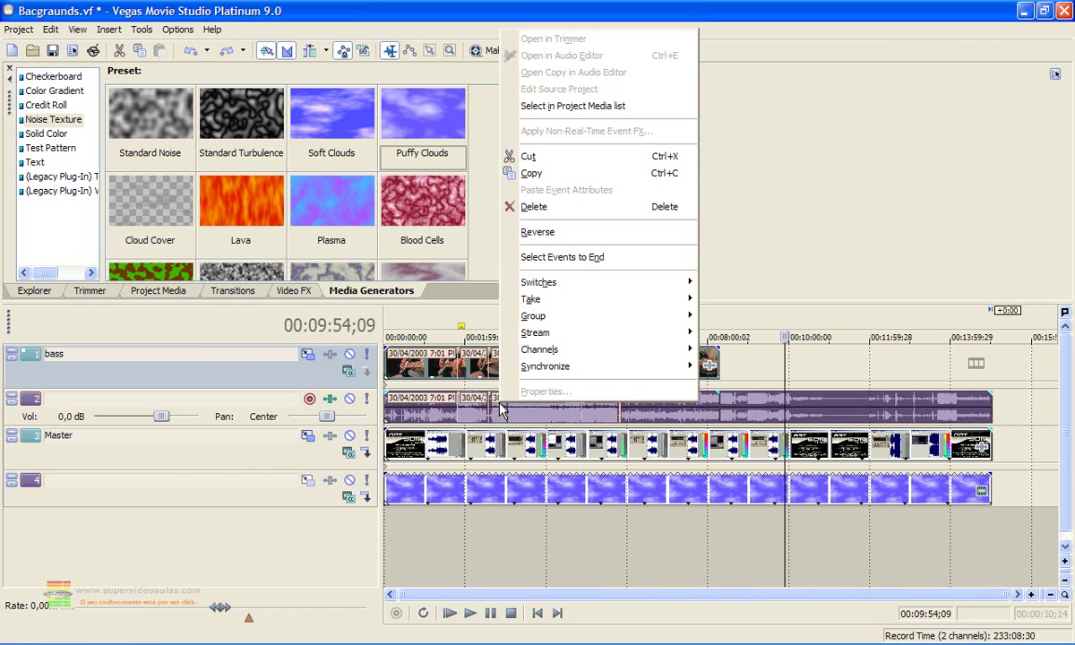
mouse_move(658, 323)
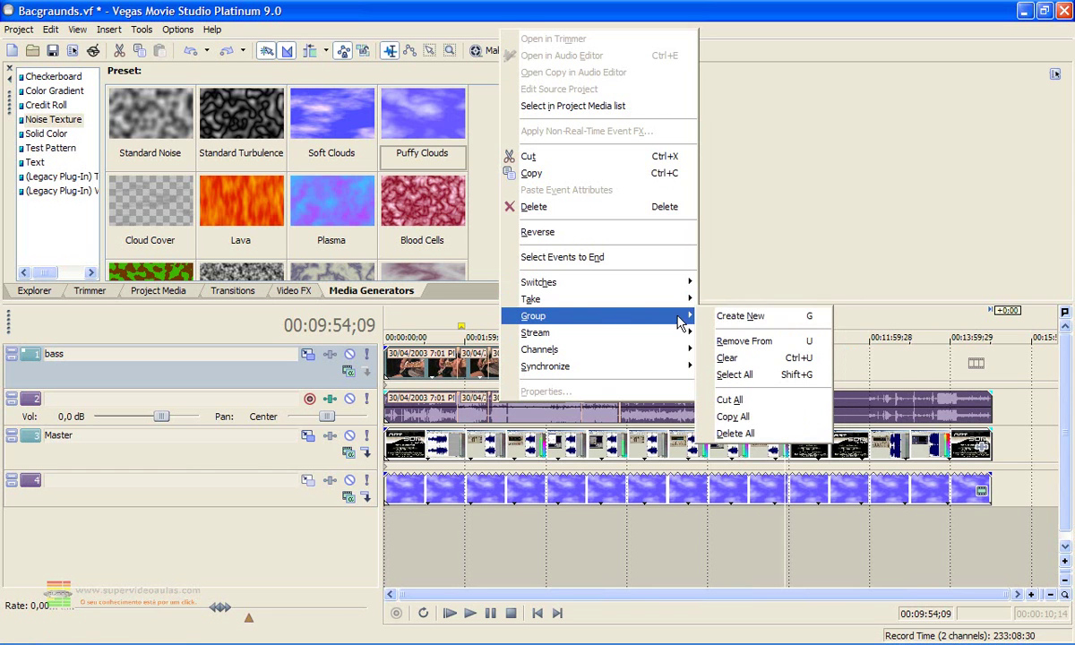
click(762, 318)
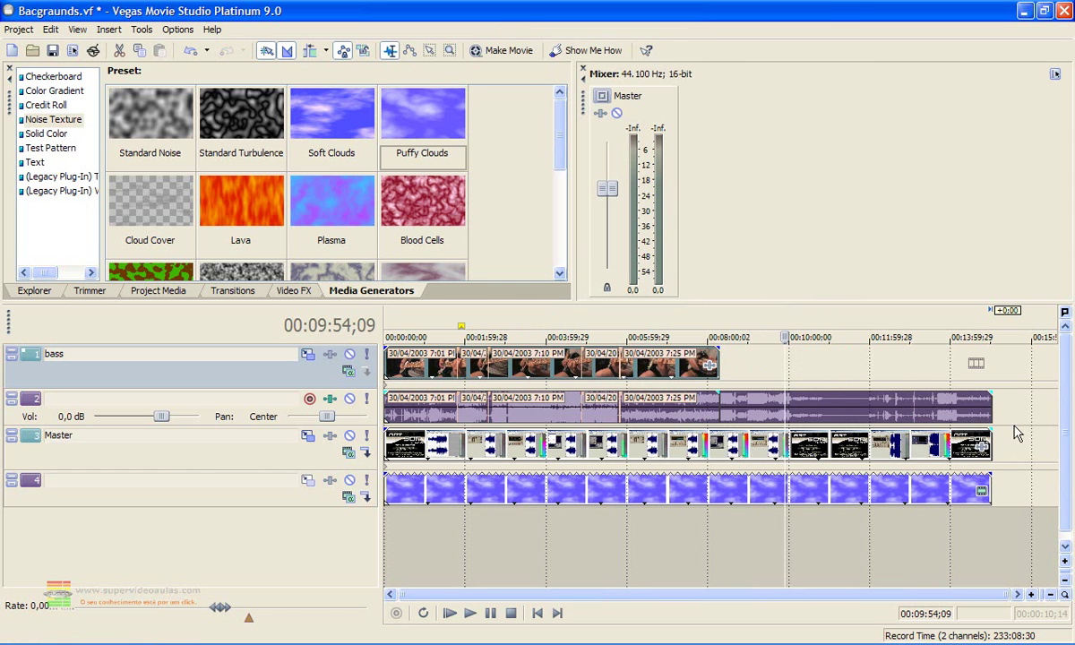
- Trim the ends of the bass video, its audio, the Master video and the clouds background to a common point just before 00:08:00;02
drag(991, 394, 703, 391)
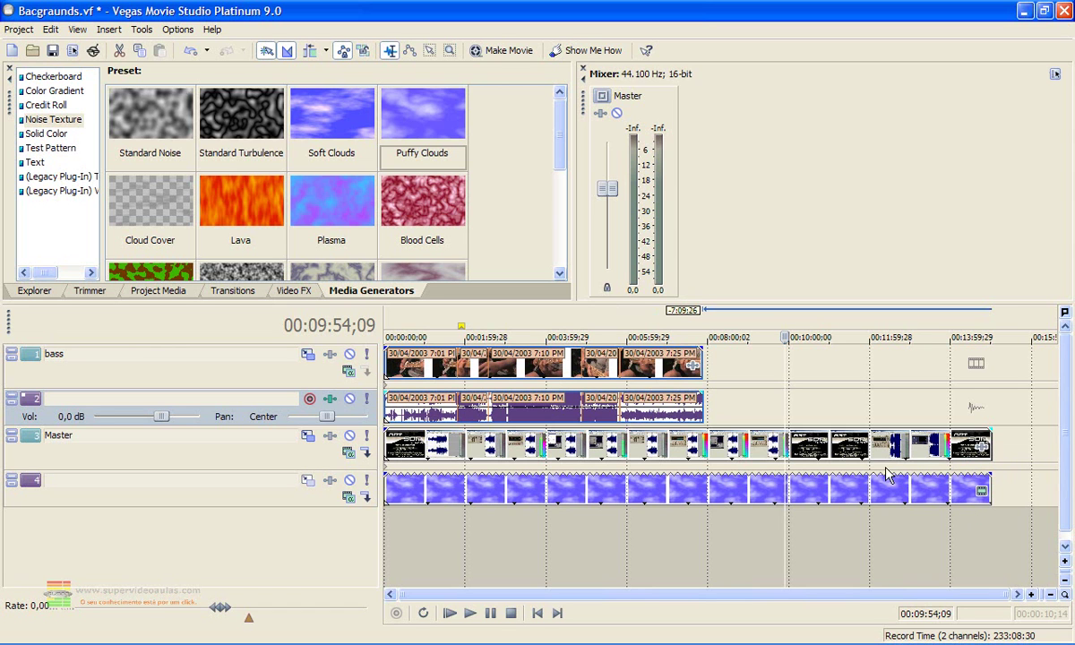
click(776, 408)
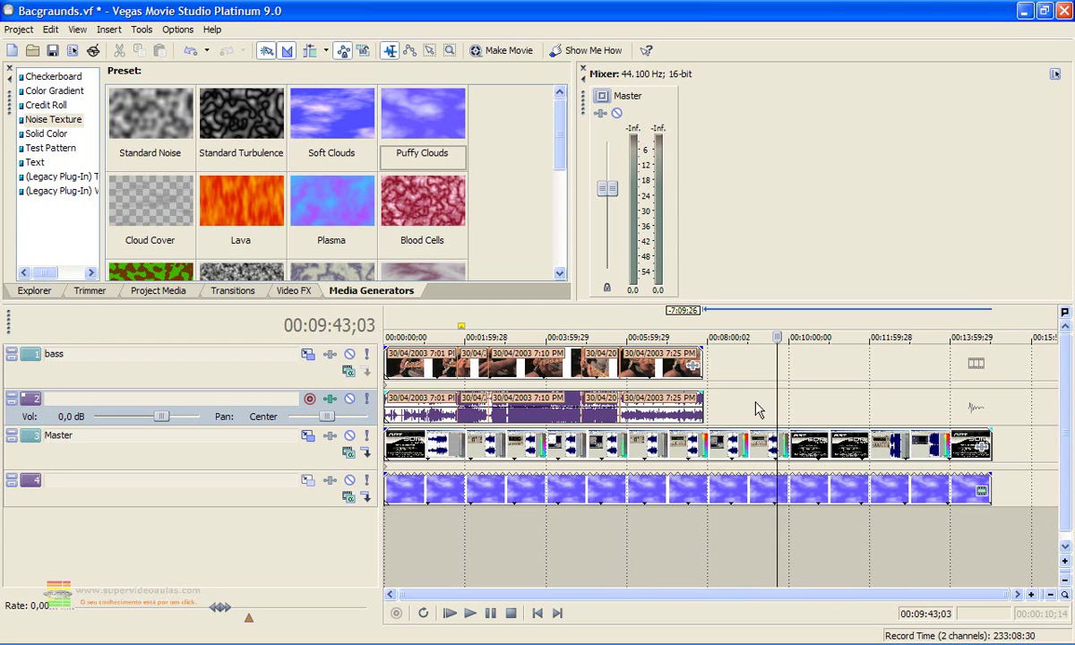
click(639, 445)
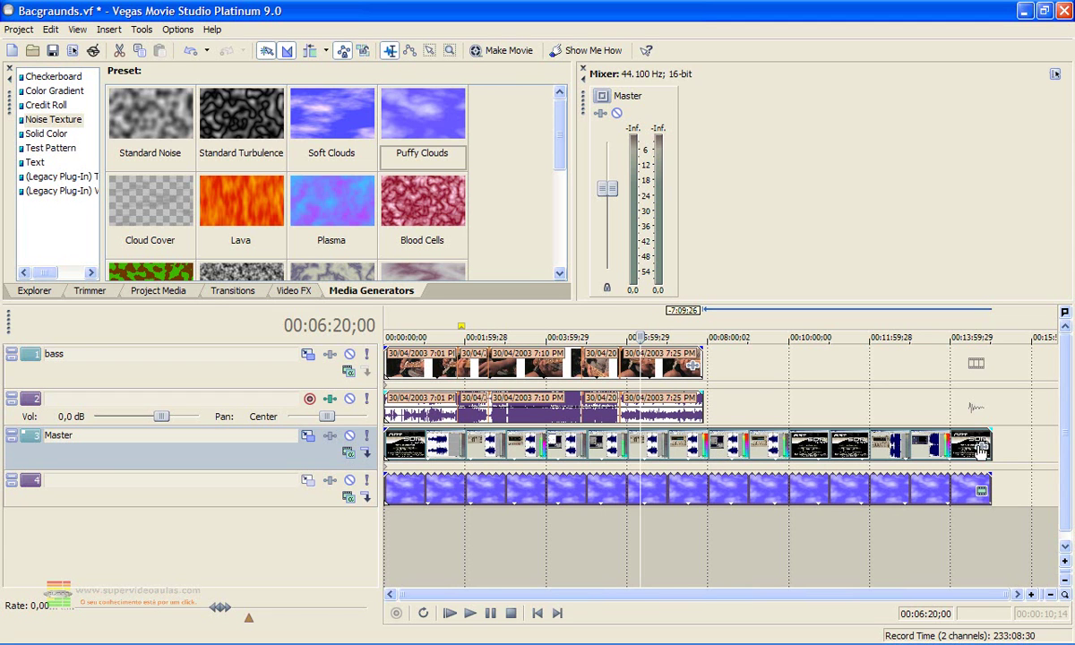
drag(990, 435, 703, 424)
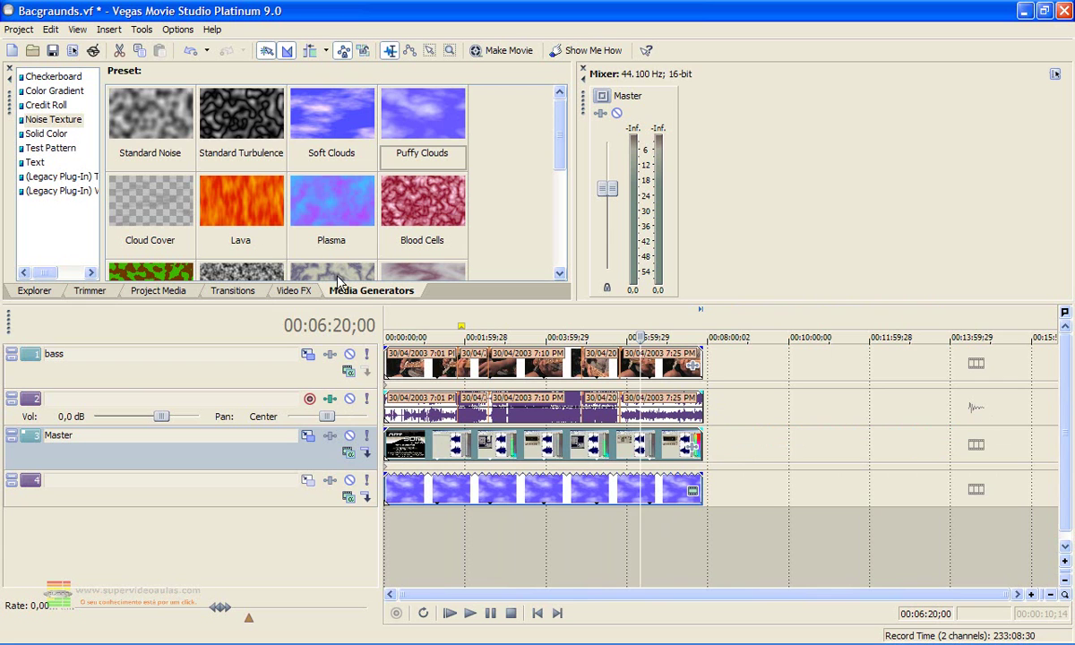
- Play the composite in the Video Preview from the start and from two later timeline points, and pause at 00:02:58;25
click(78, 30)
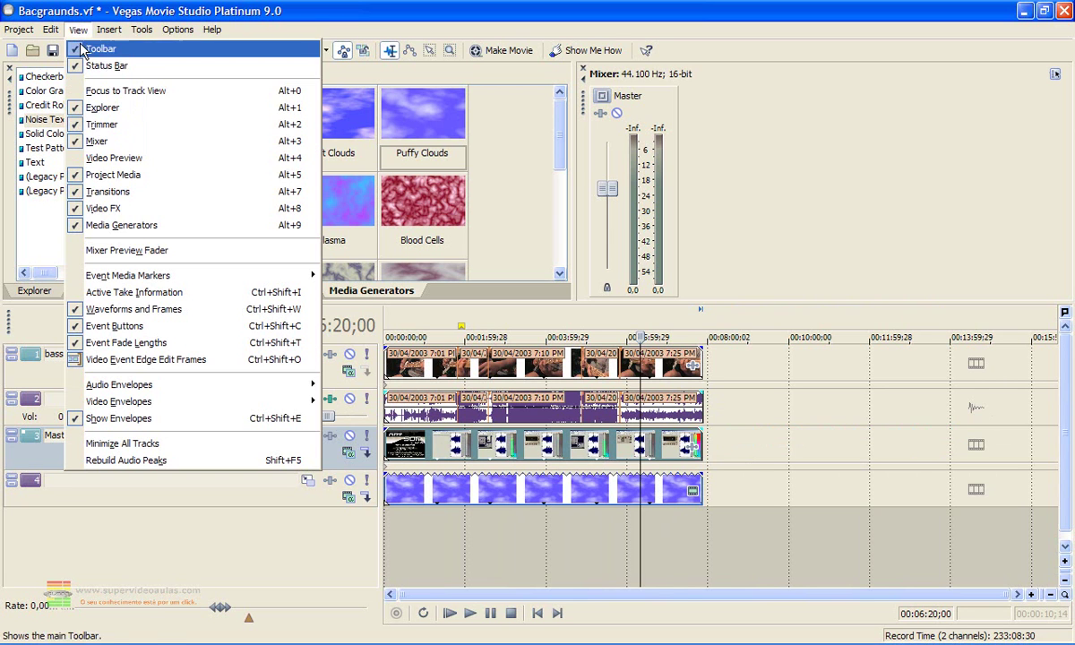
click(80, 158)
key(space)
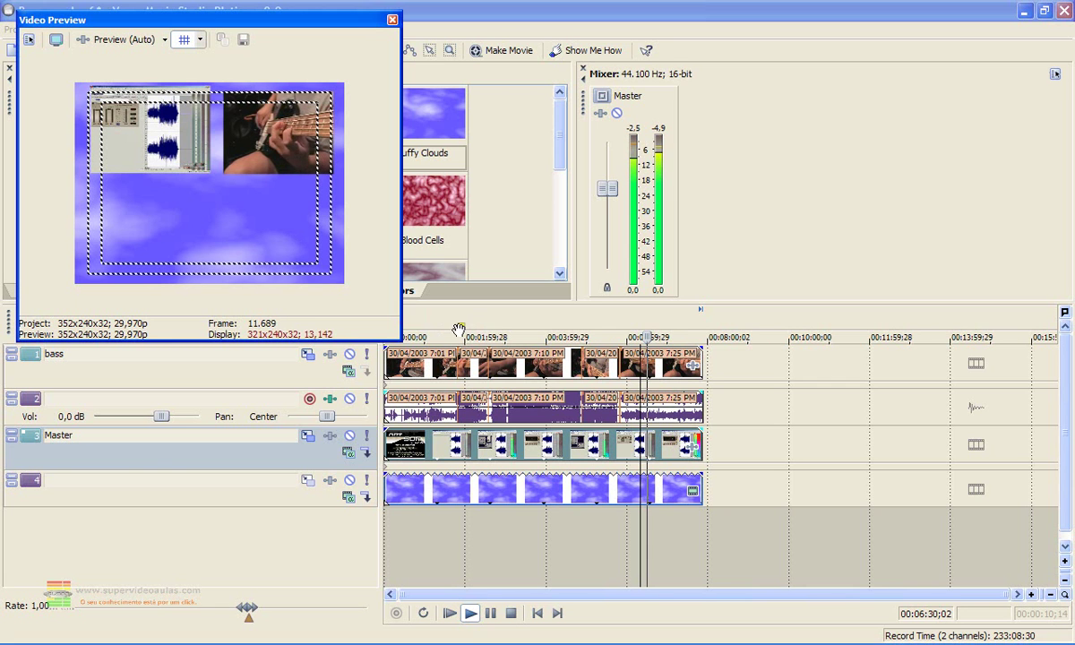
click(450, 613)
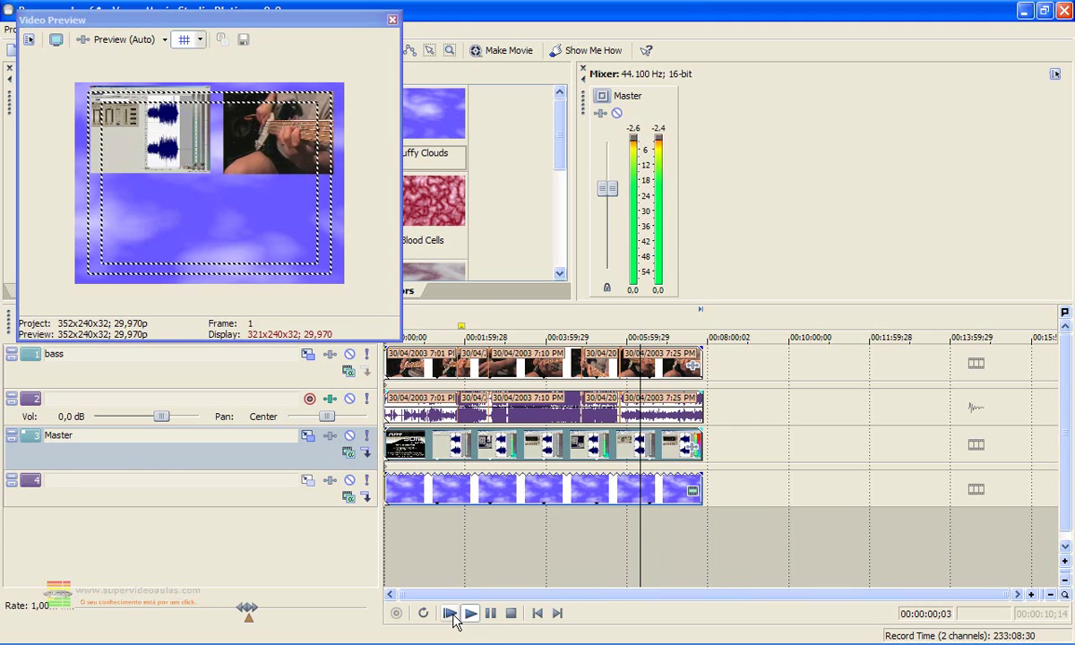
click(450, 337)
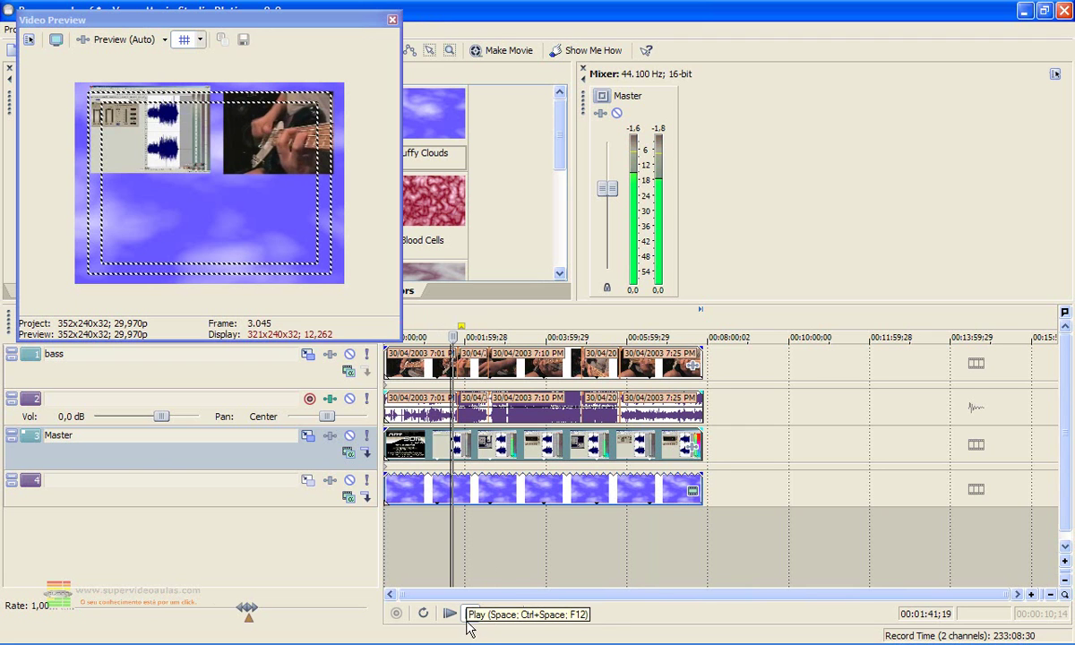
click(500, 335)
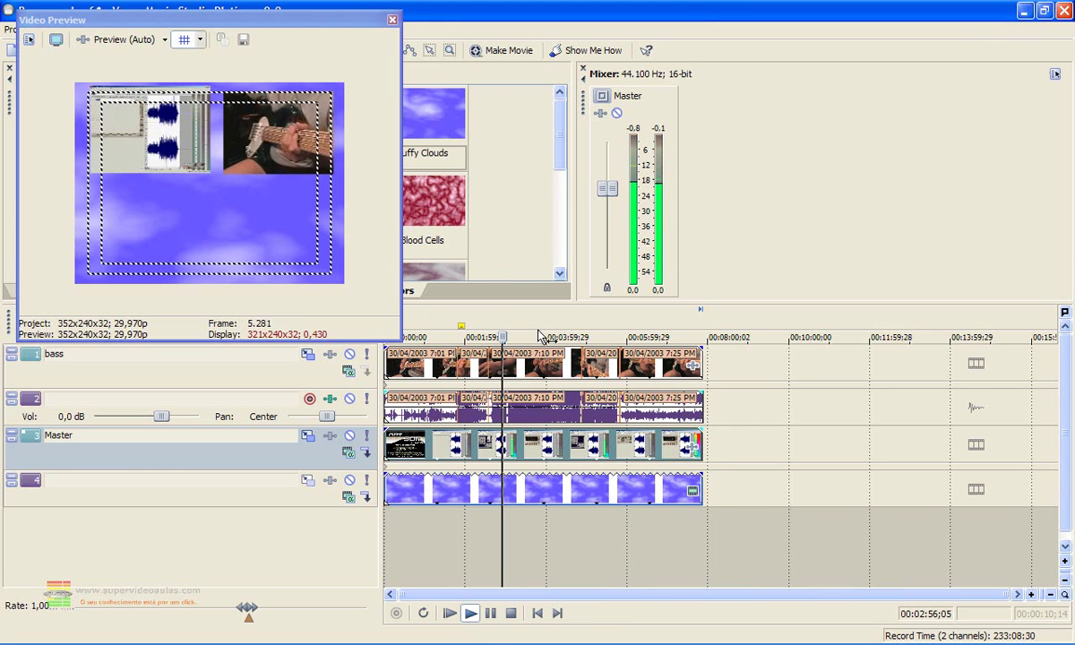
click(489, 613)
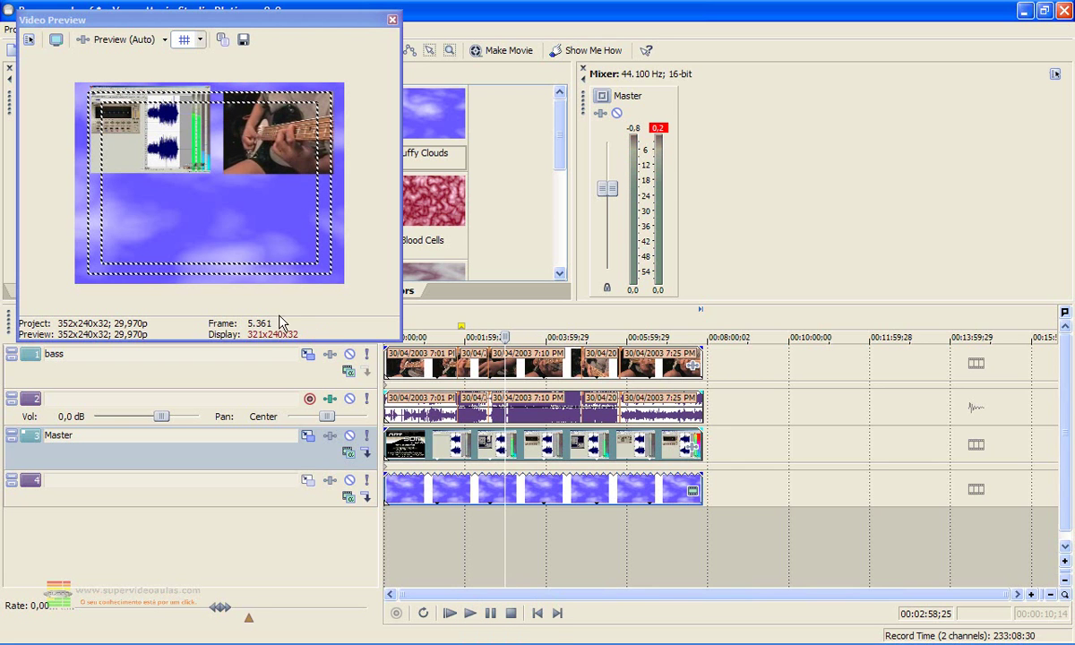